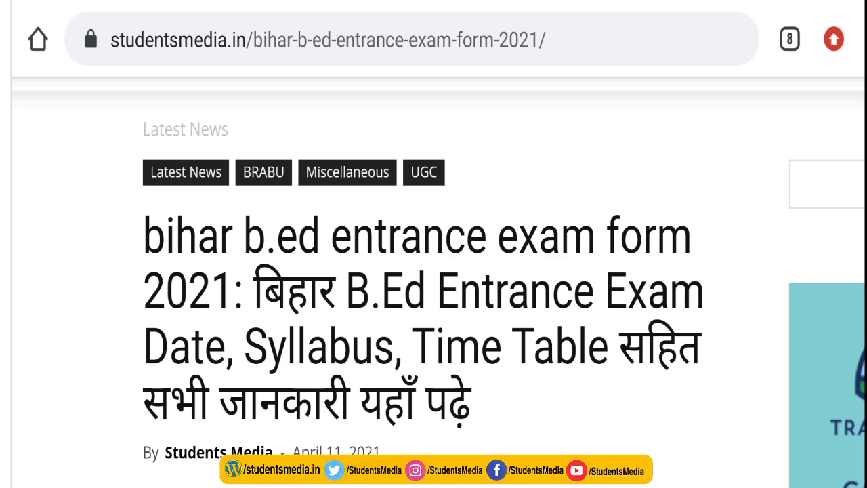
Step: Scroll through the article's steps, fees, dates and exam cities to the 'Form Bharne ke liye CLICK HERE' link
scroll(433, 271, down, 15)
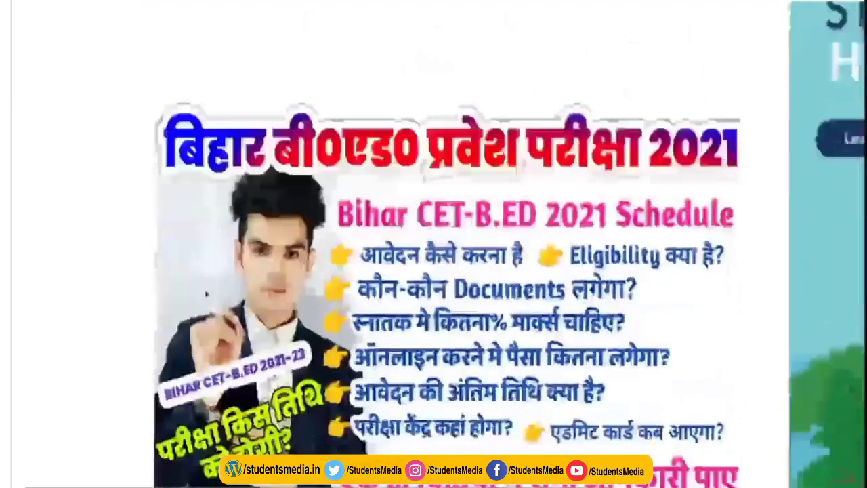
scroll(433, 271, down, 13)
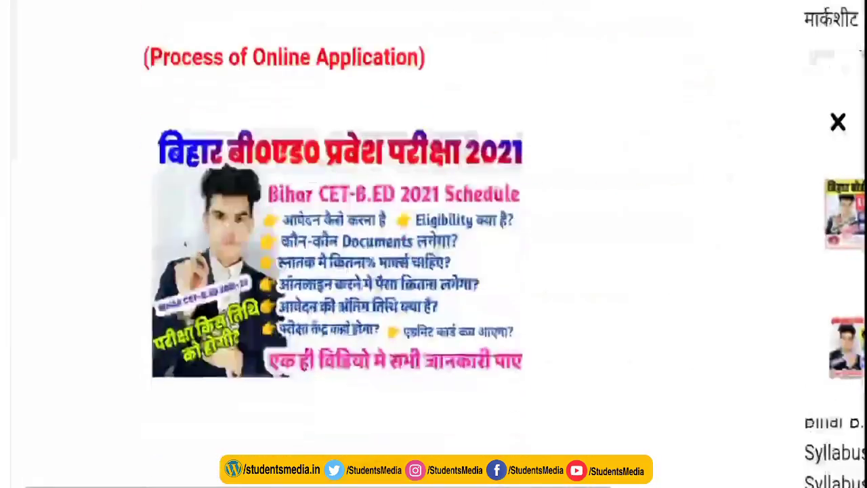
scroll(433, 270, down, 3)
scroll(434, 271, up, 2)
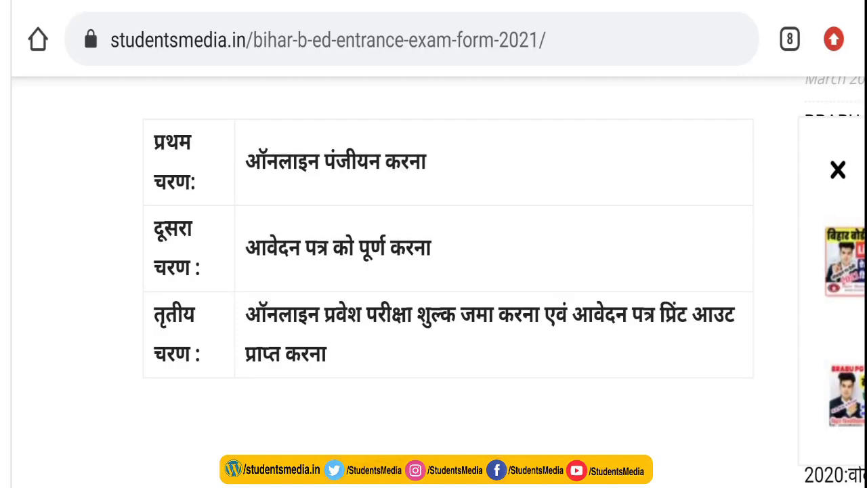
scroll(433, 271, up, 2)
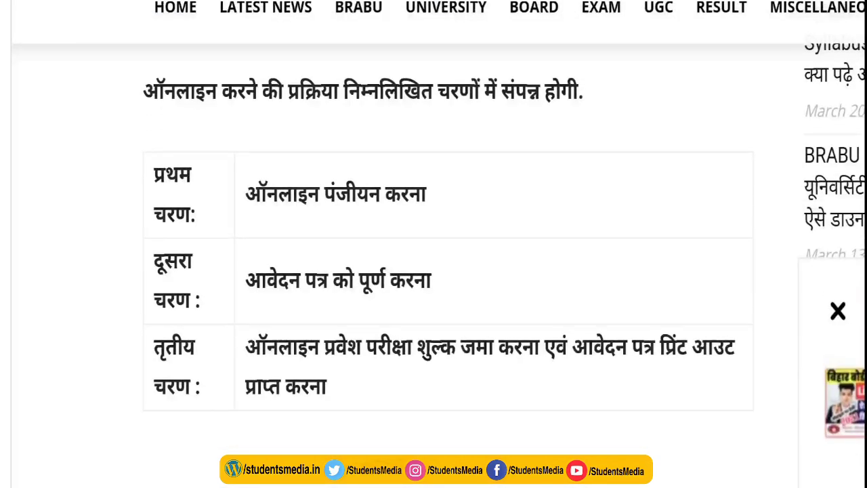
scroll(433, 271, down, 10)
scroll(433, 271, down, 9)
scroll(434, 271, down, 10)
scroll(433, 271, down, 10)
scroll(433, 271, down, 10)
scroll(433, 271, down, 15)
scroll(433, 271, up, 3)
scroll(434, 271, down, 10)
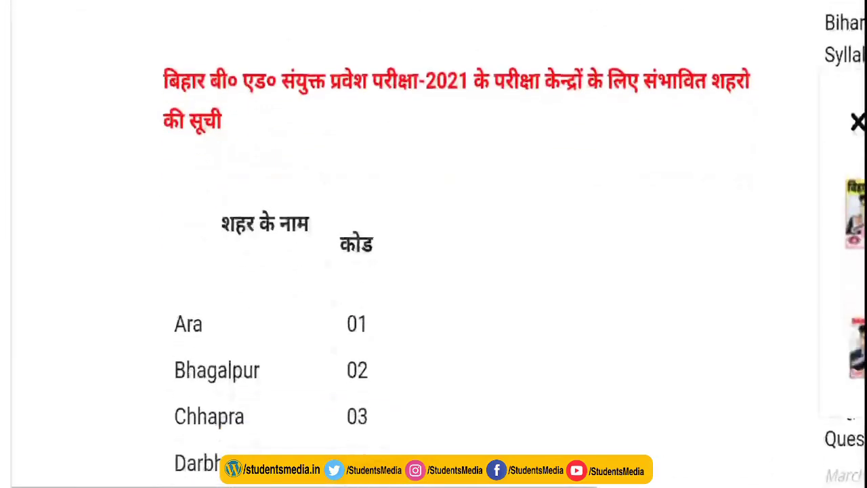
scroll(434, 270, down, 1)
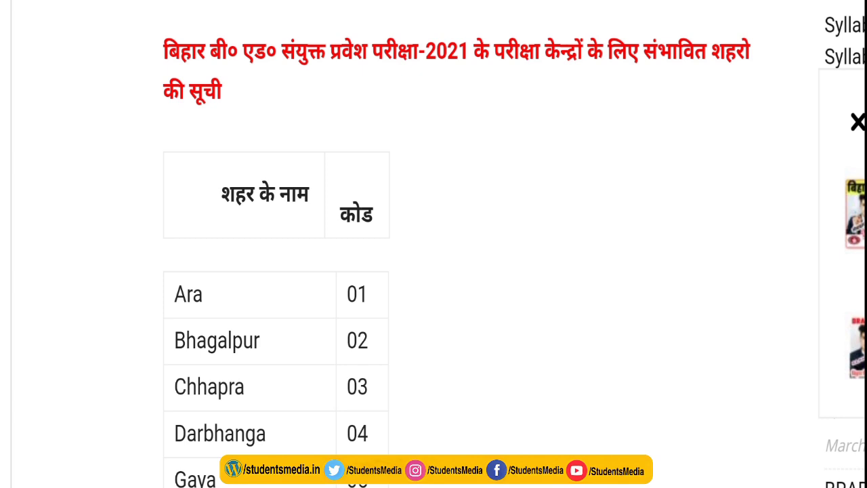
scroll(433, 271, down, 3)
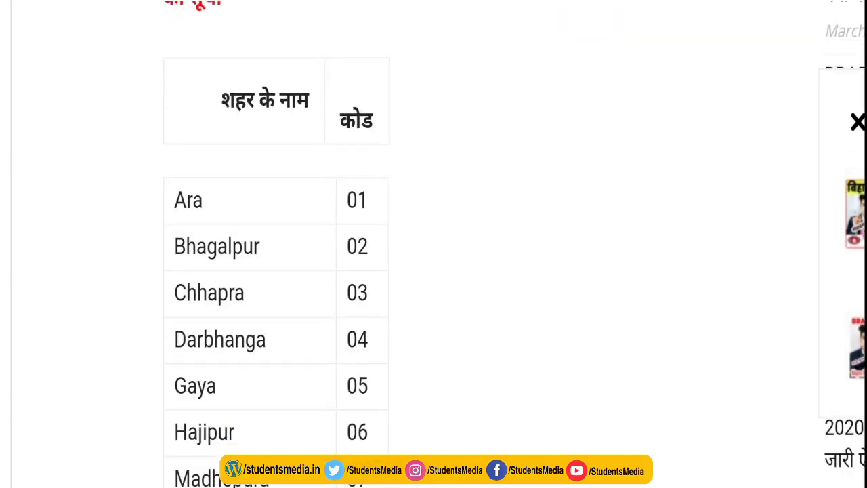
scroll(433, 271, down, 4)
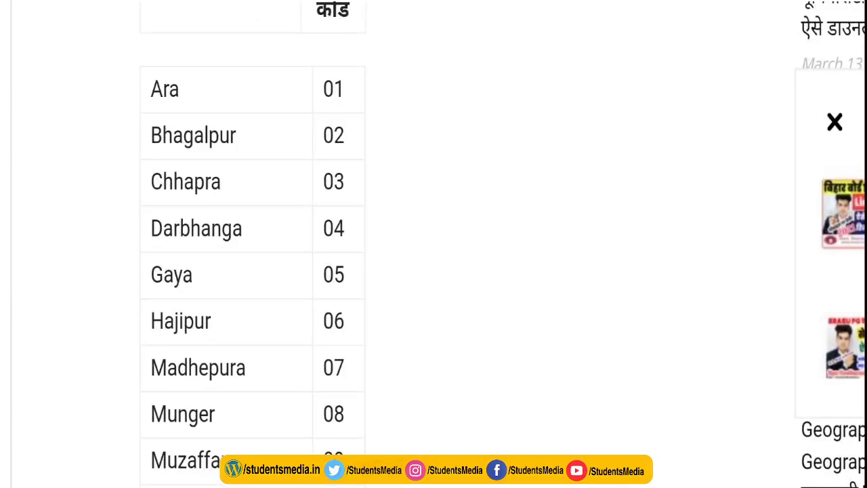
scroll(434, 271, down, 20)
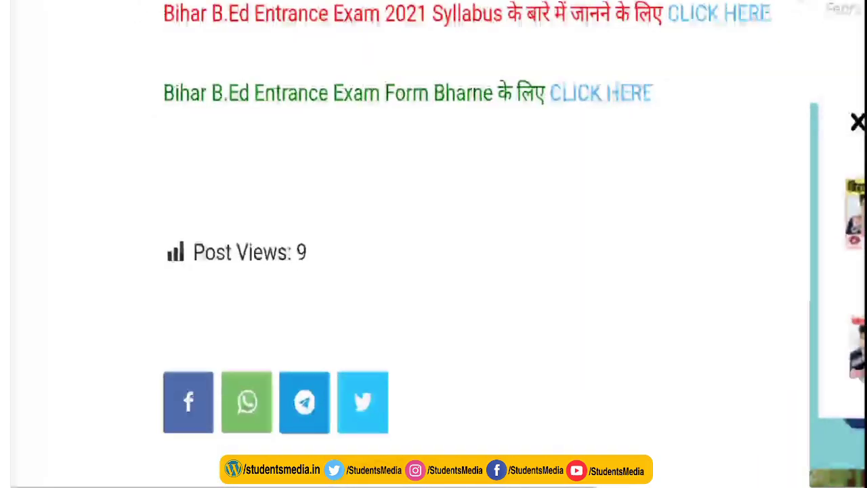
scroll(434, 270, up, 20)
scroll(433, 271, up, 8)
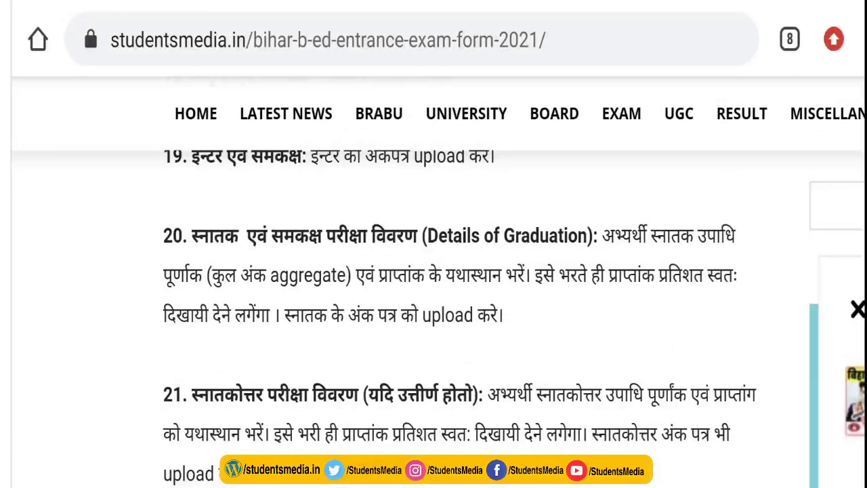
scroll(434, 271, down, 12)
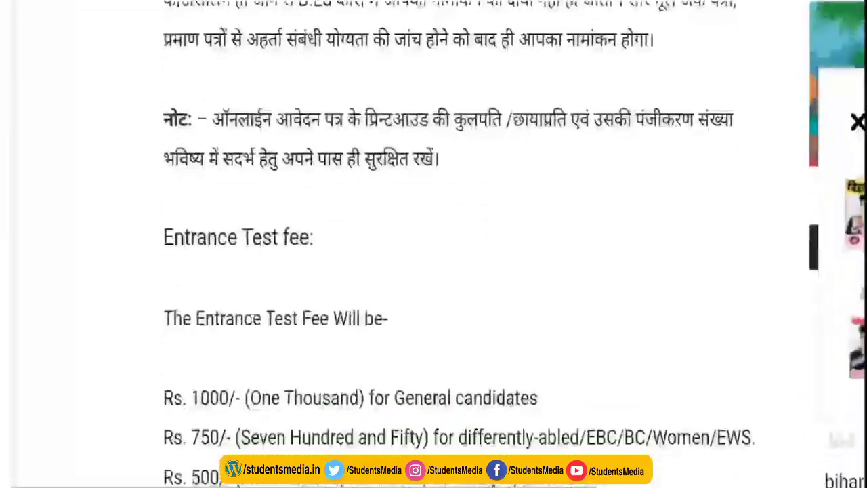
scroll(434, 271, down, 12)
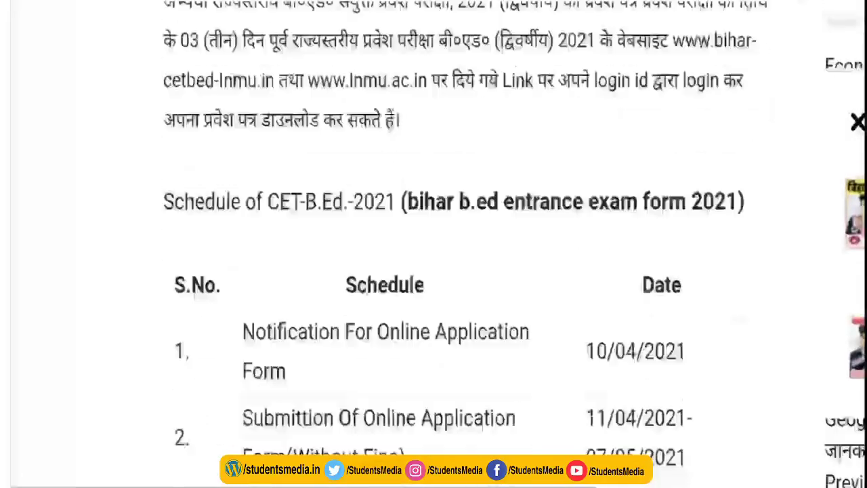
scroll(434, 270, down, 10)
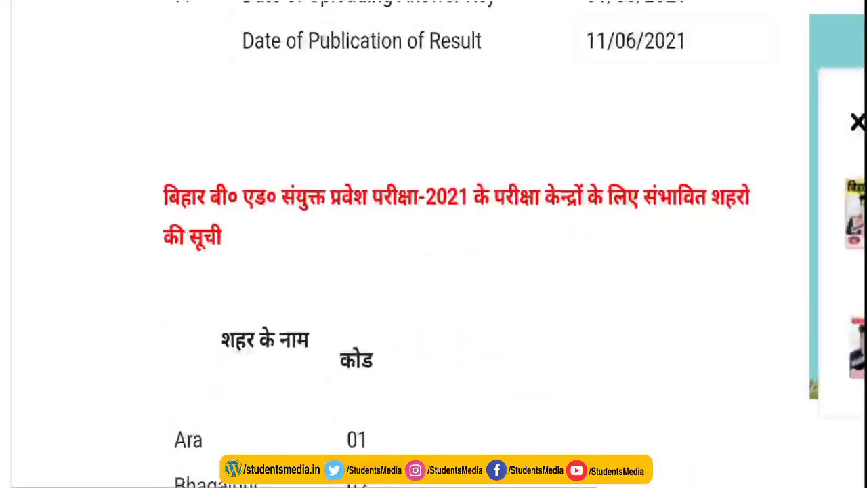
scroll(433, 271, down, 12)
scroll(434, 271, up, 2)
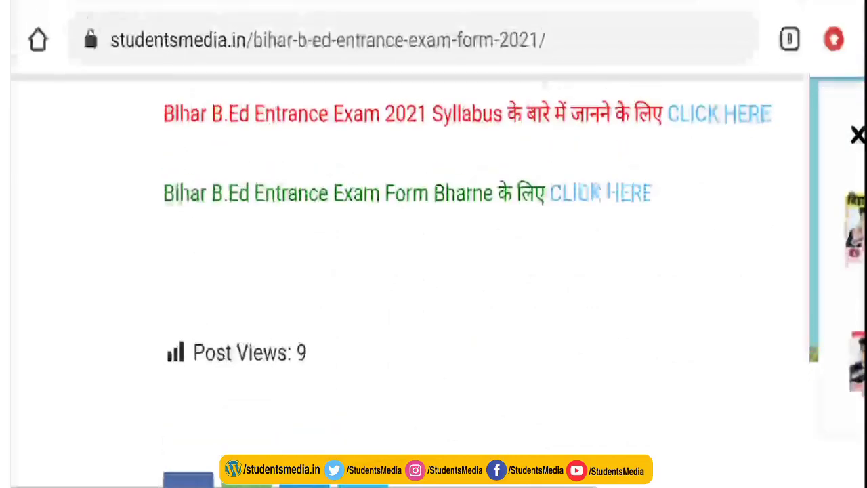
scroll(433, 271, up, 5)
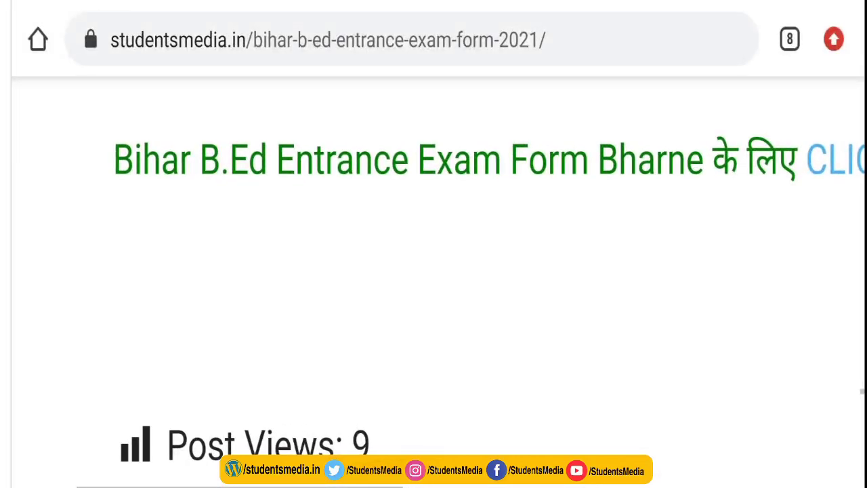
scroll(433, 271, right, 6)
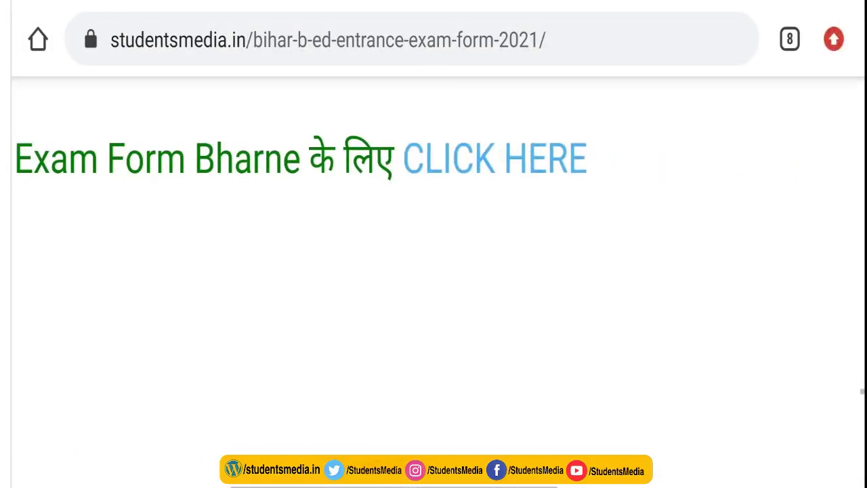
Step: Open the official CET-B.Ed portal and go to its Apply for Entrance Test login page
click(494, 159)
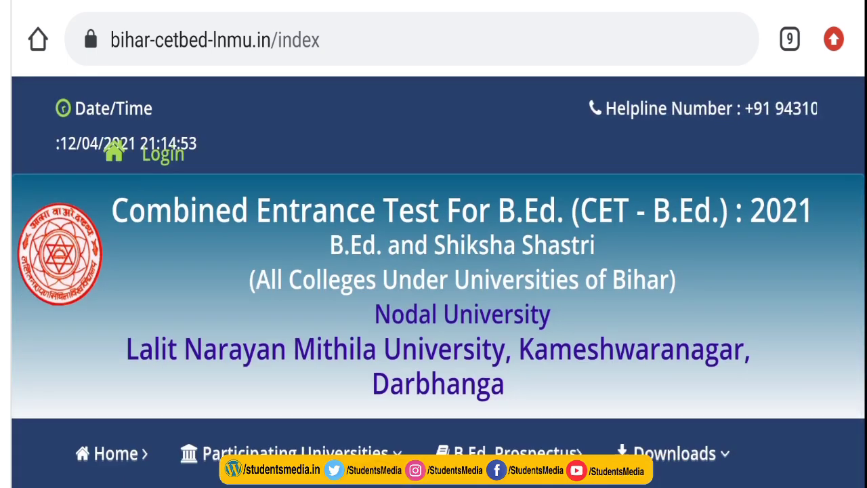
scroll(433, 271, down, 6)
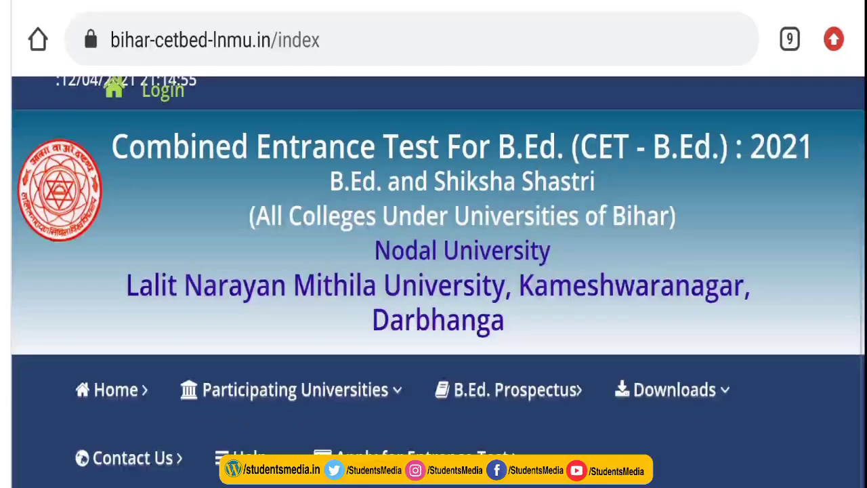
scroll(434, 271, down, 2)
scroll(433, 271, up, 4)
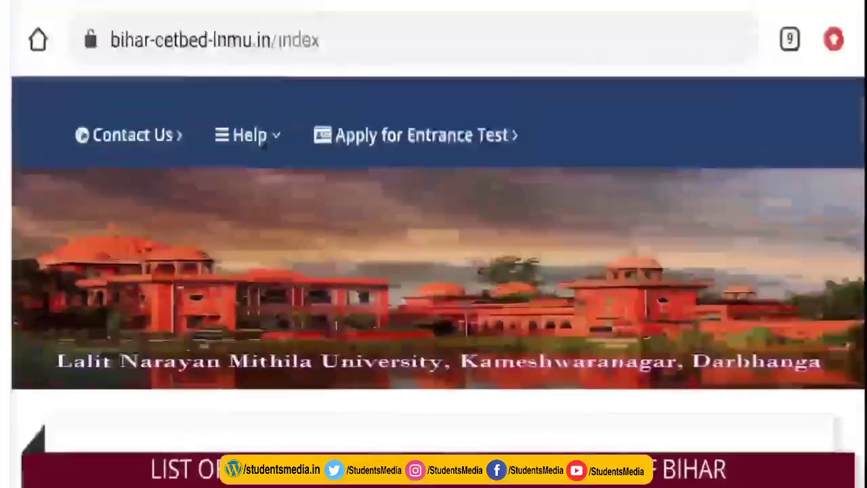
scroll(410, 285, up, 5)
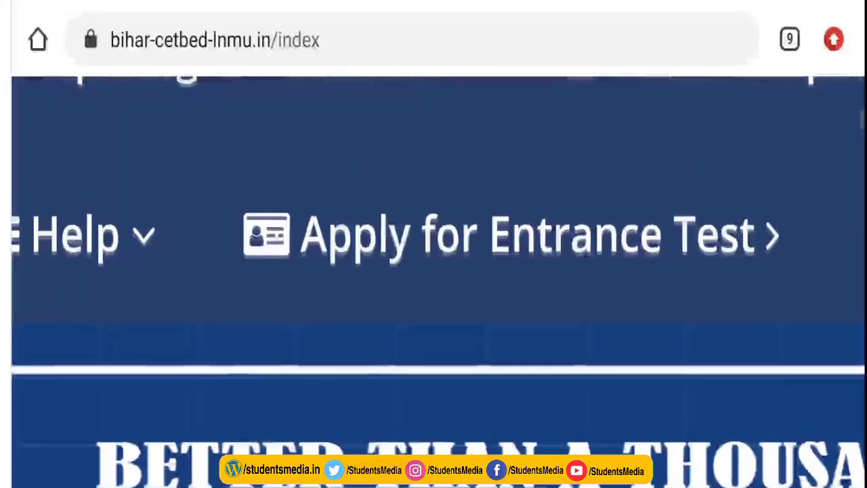
click(433, 222)
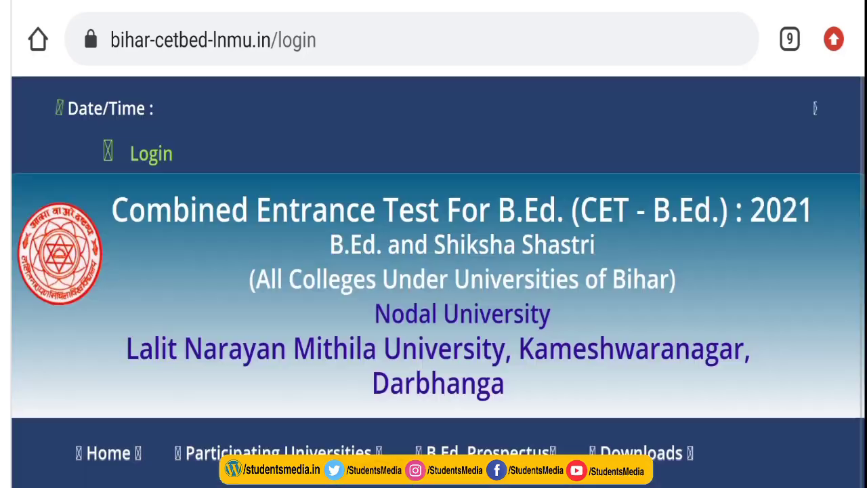
scroll(433, 282, down, 2)
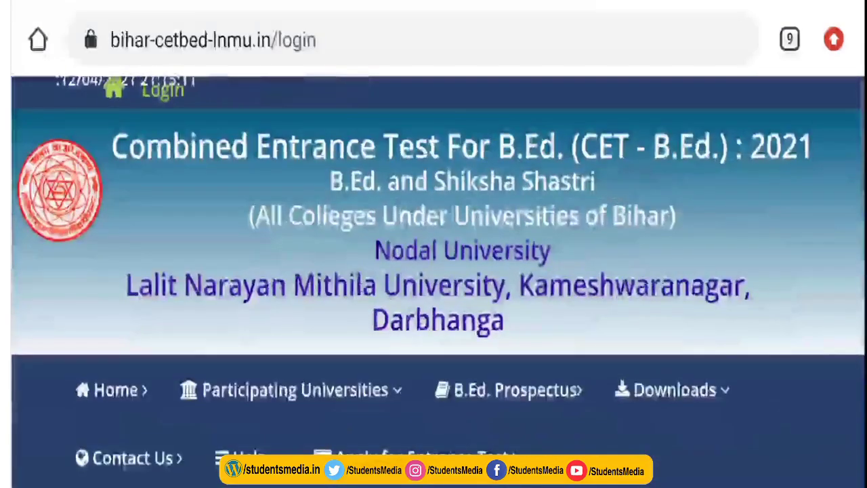
scroll(433, 270, down, 4)
scroll(433, 271, down, 2)
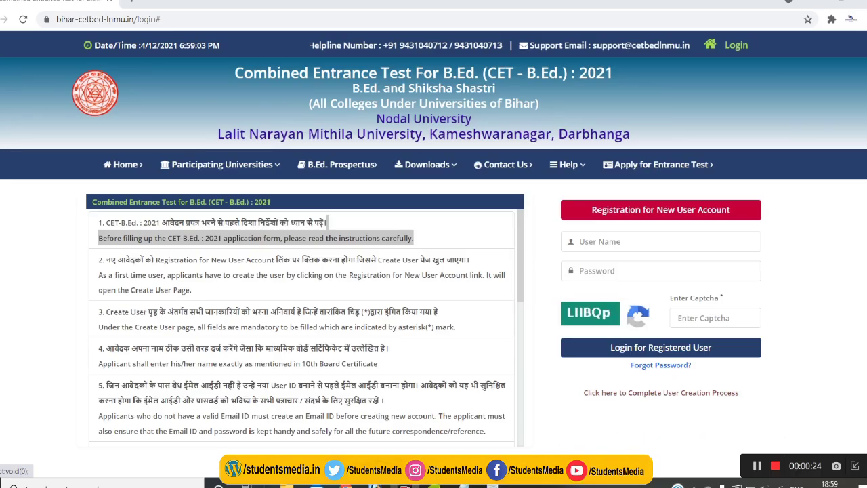
Step: Start a new-user registration and enter the applicant's full name
click(675, 210)
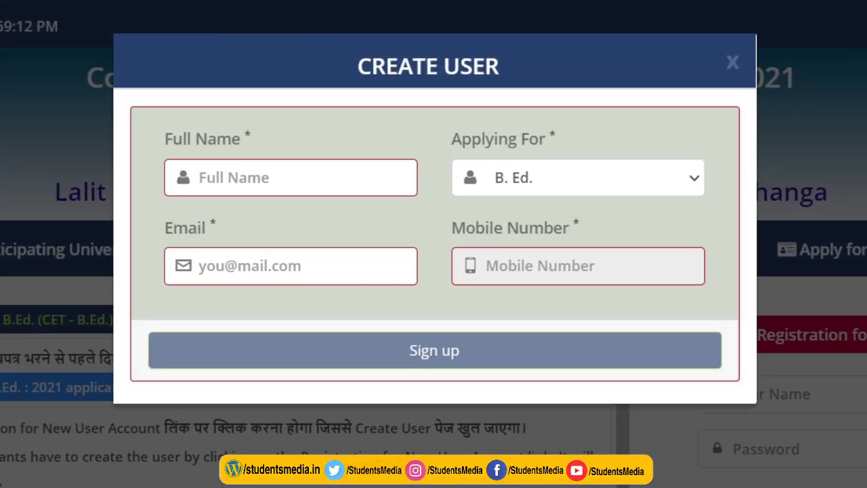
click(328, 177)
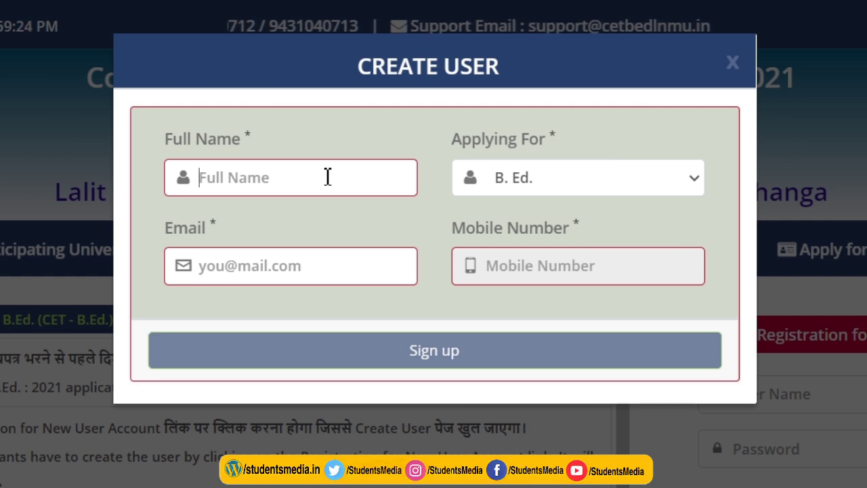
text(*******)
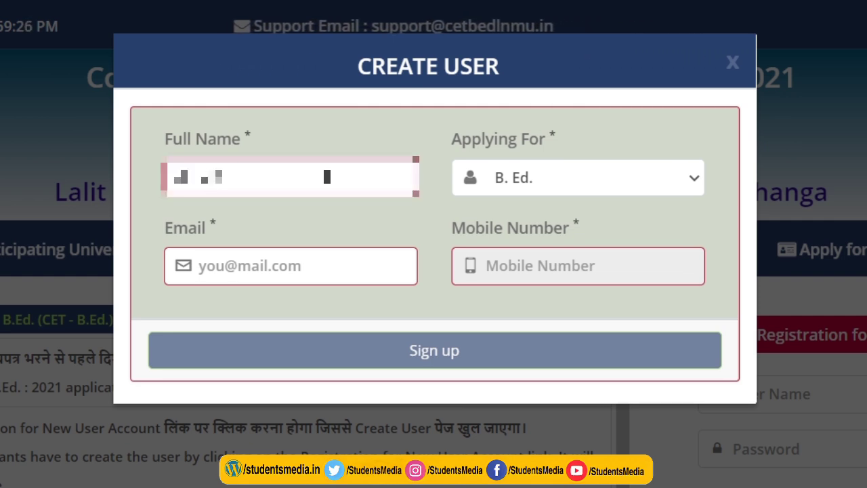
text(*)
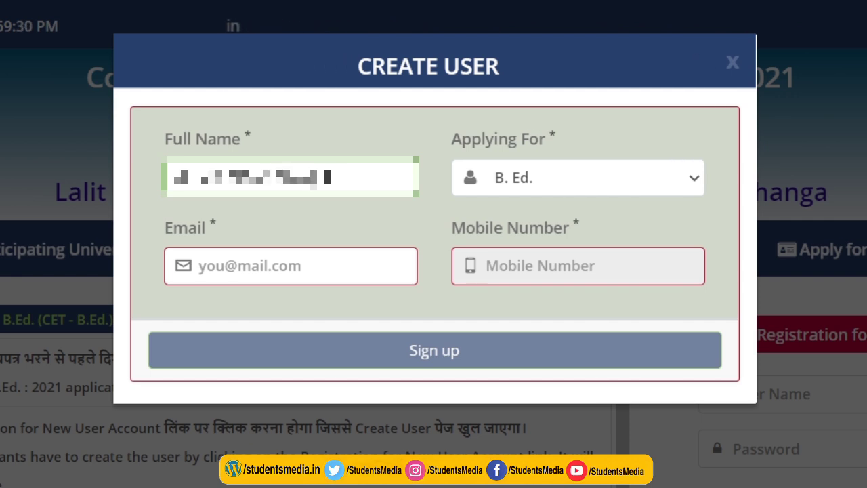
Step: Keep B. Ed. as the course applied for and enter the applicant's e-mail address
click(526, 193)
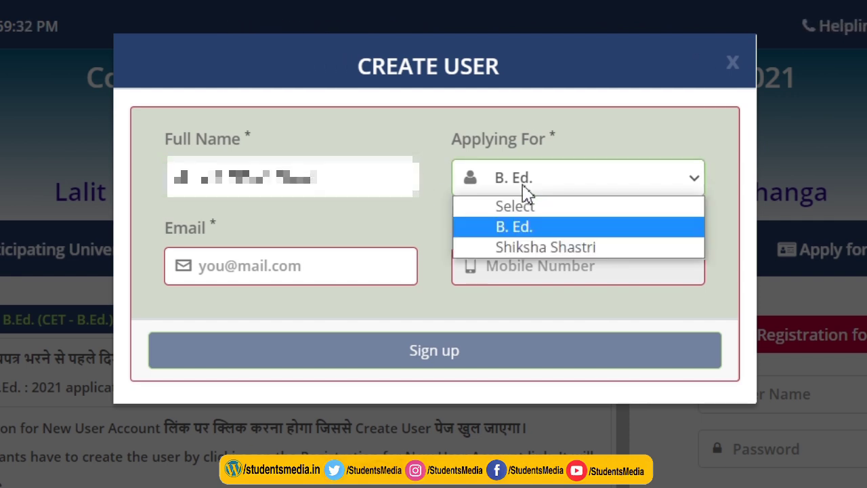
click(524, 231)
click(274, 266)
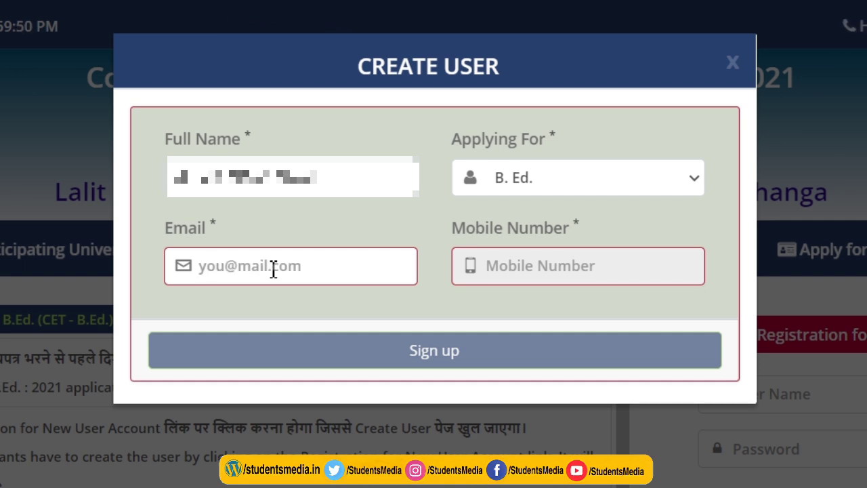
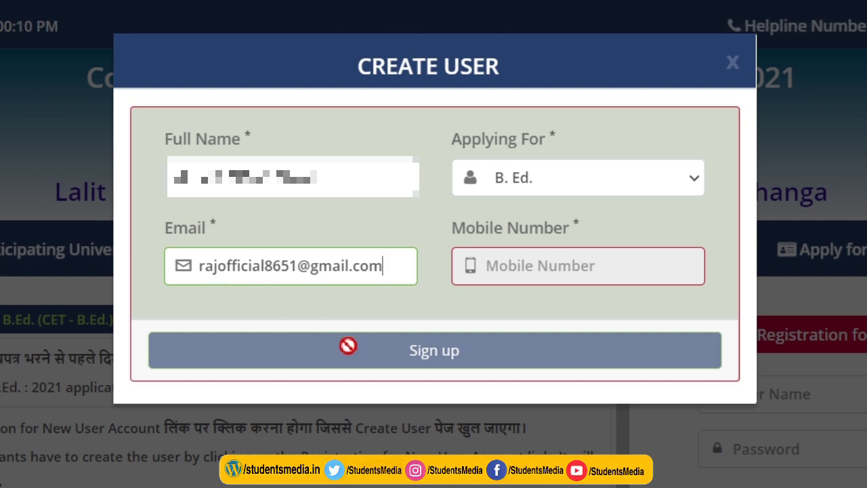
click(554, 277)
Step: Request the e-mail OTP with Sign up, then enter and verify the four-digit code
click(447, 352)
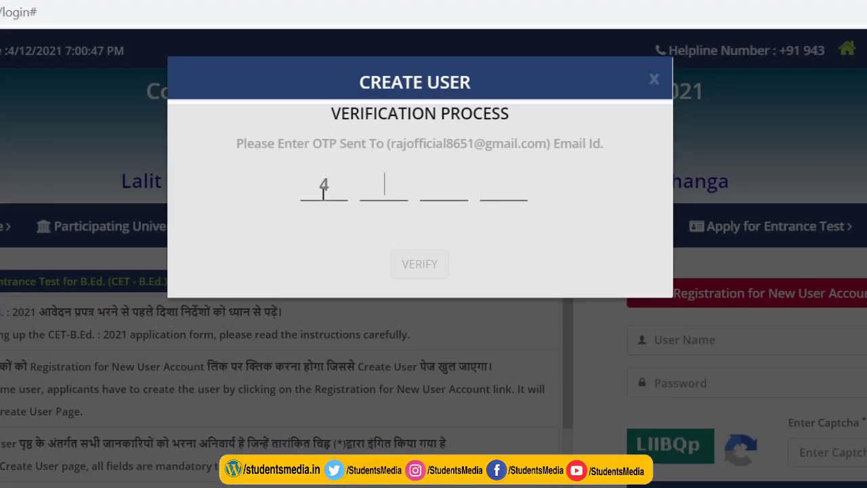
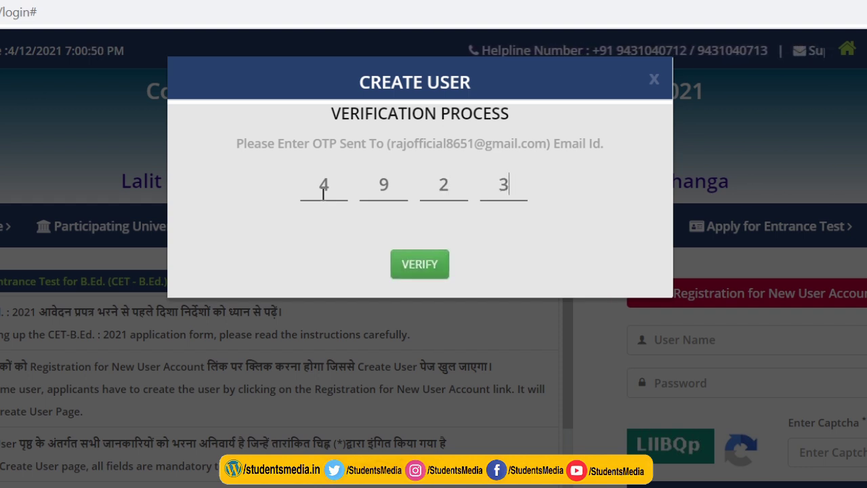
click(429, 271)
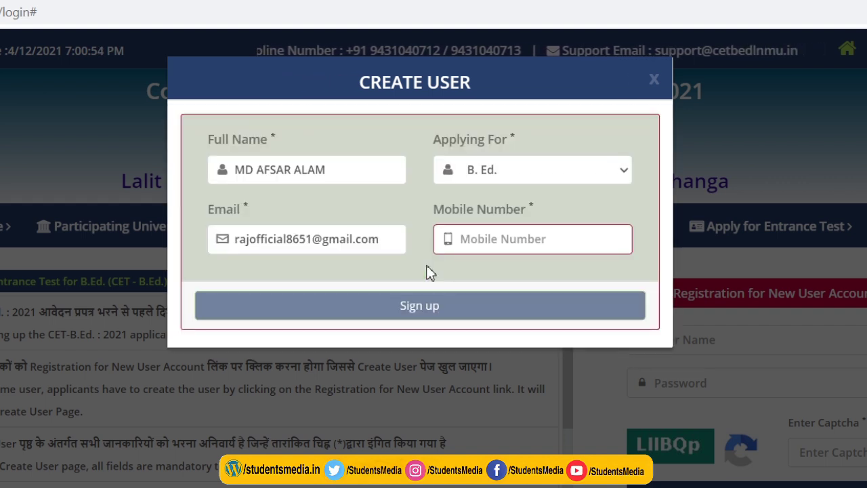
Step: Enter the applicant's mobile number and submit the form to receive a mobile OTP
click(468, 244)
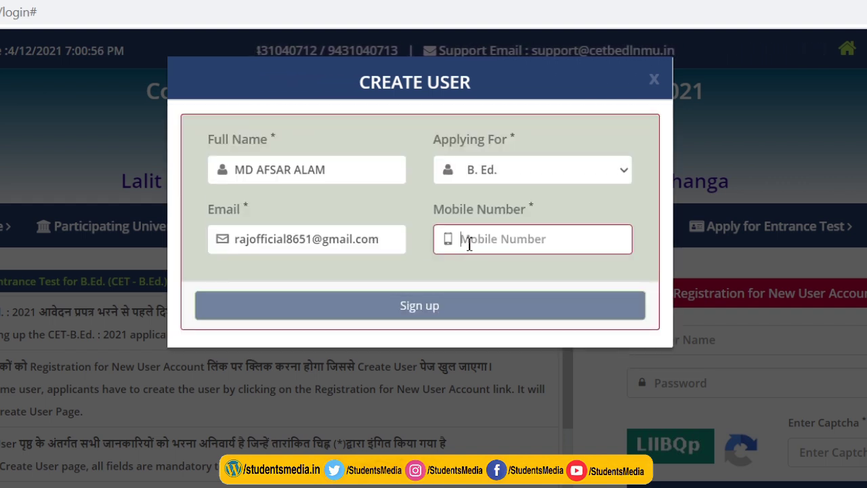
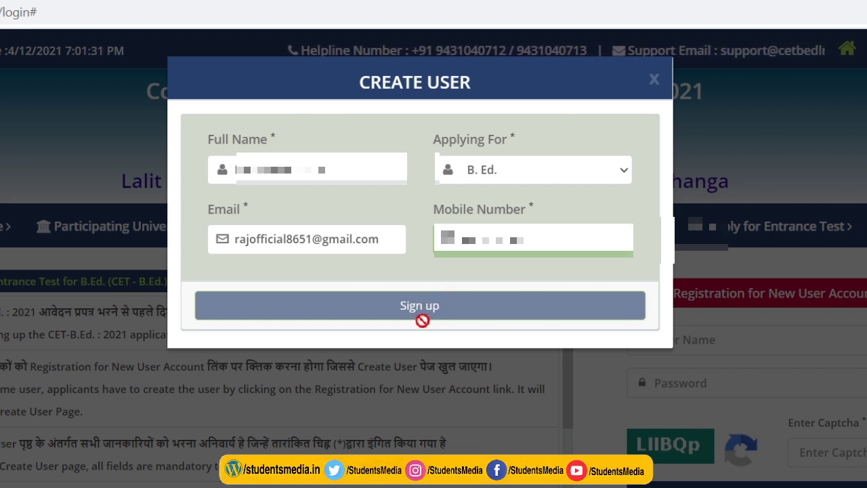
click(440, 307)
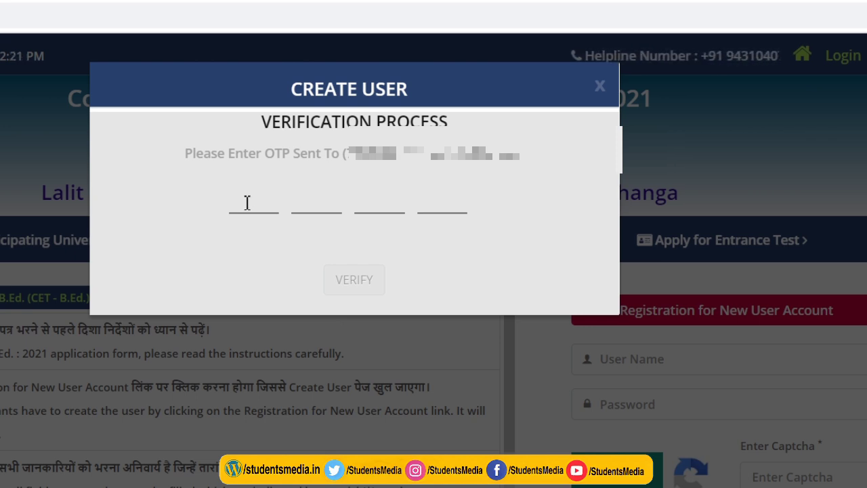
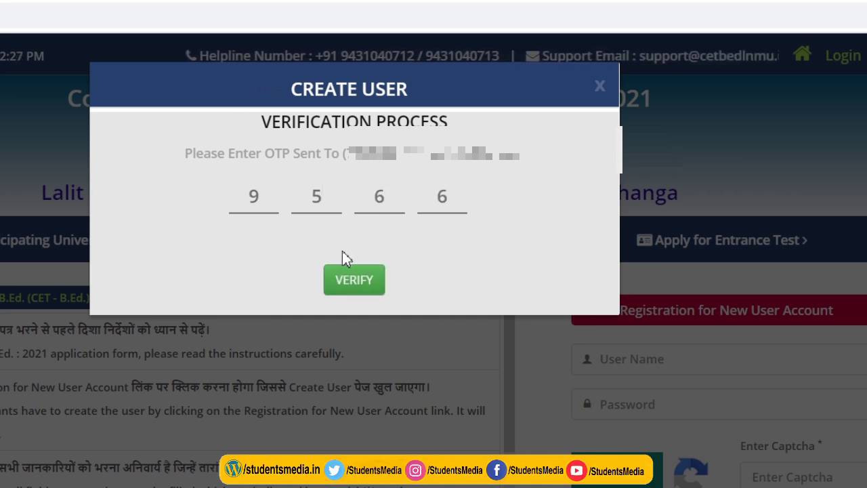
Step: Enter the four-digit OTP sent to the mobile and verify it
click(362, 284)
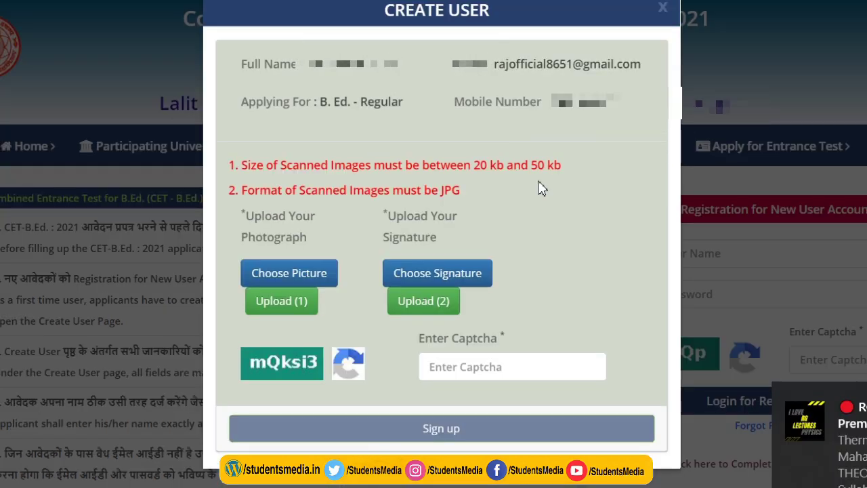
Step: Upload the CamScanner 04-12-2021 10.05.05 scan as the applicant's profile photograph
click(290, 278)
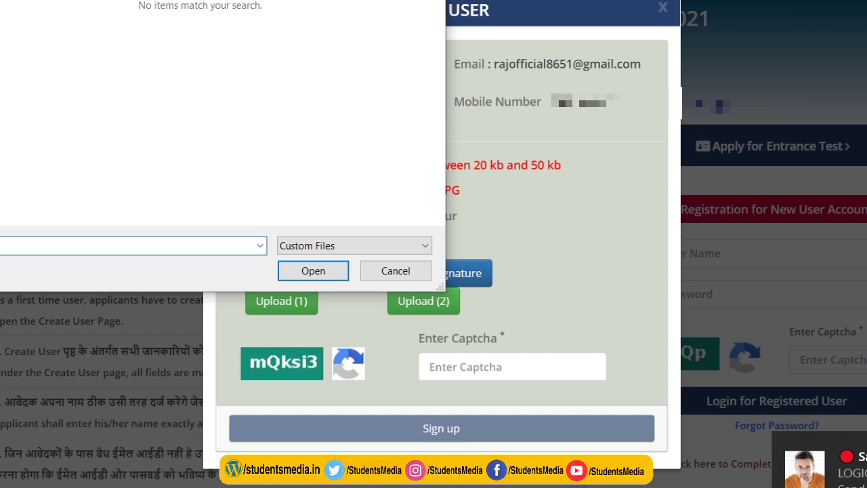
drag(83, 0, 90, 21)
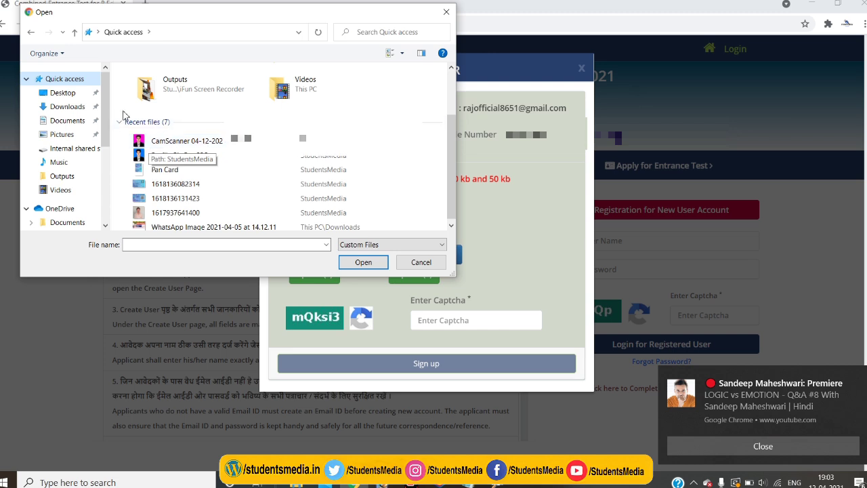
click(169, 144)
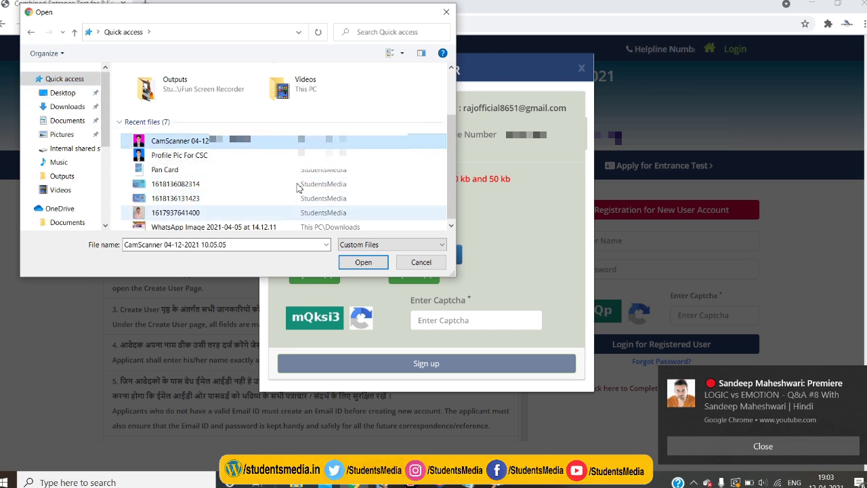
click(363, 262)
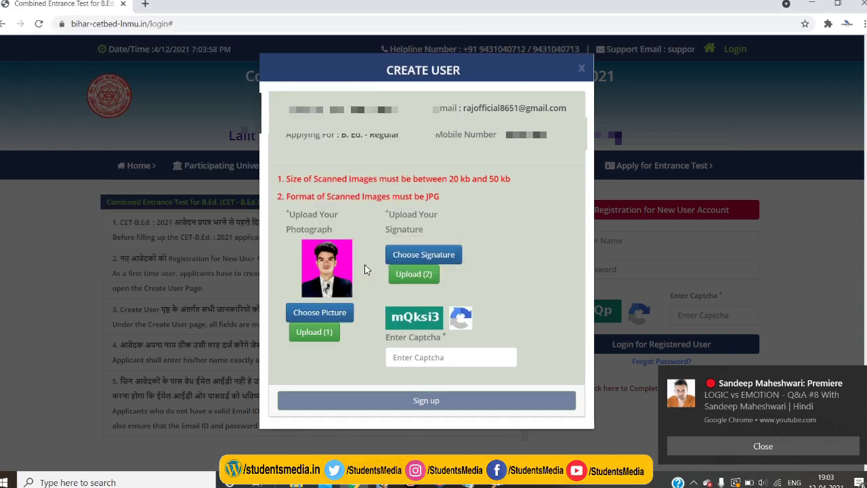
click(313, 334)
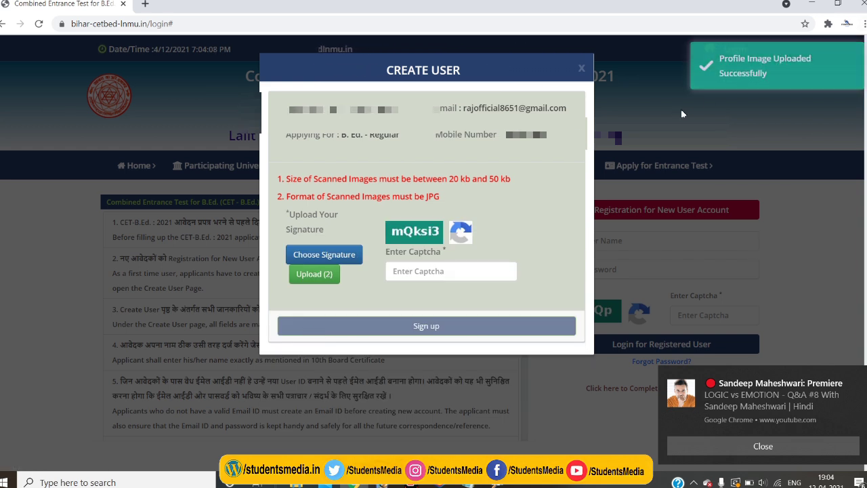
click(314, 256)
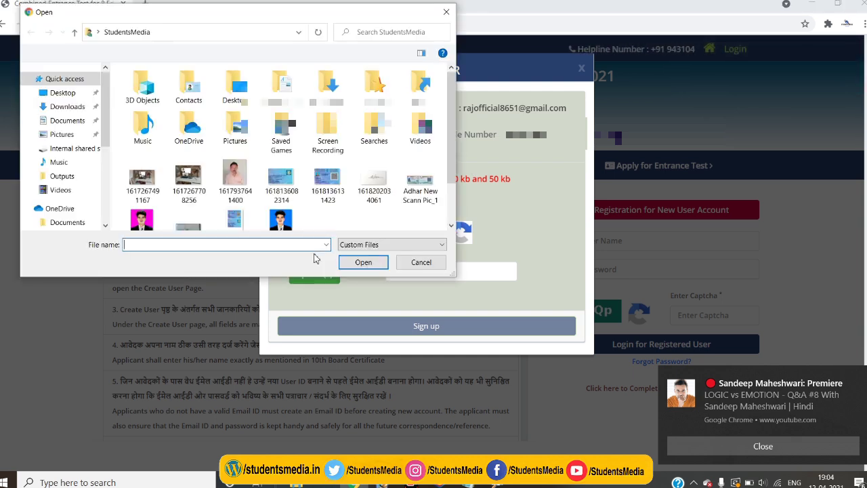
click(374, 193)
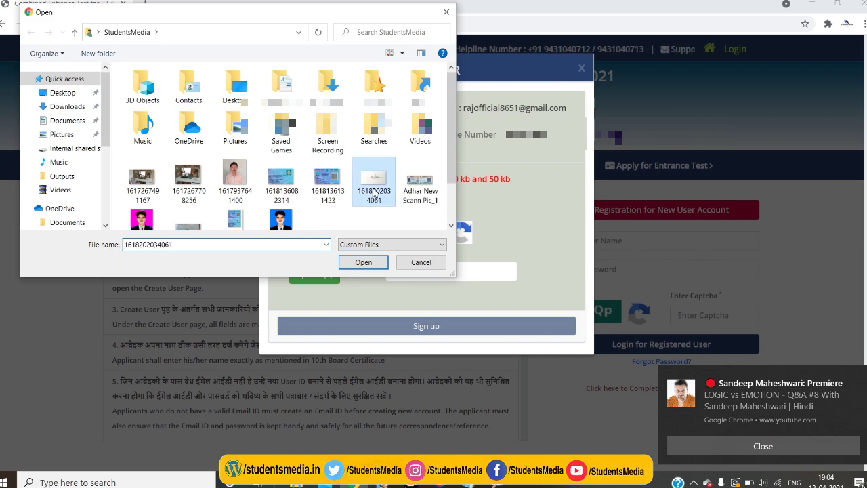
click(369, 267)
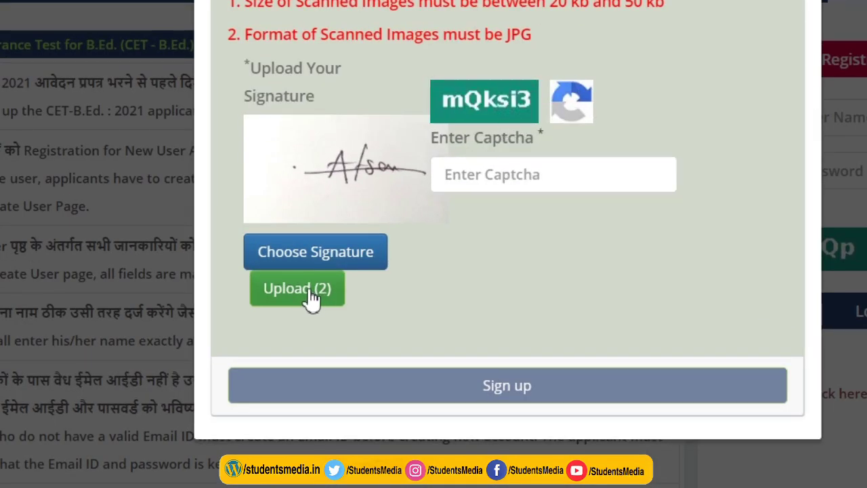
click(310, 298)
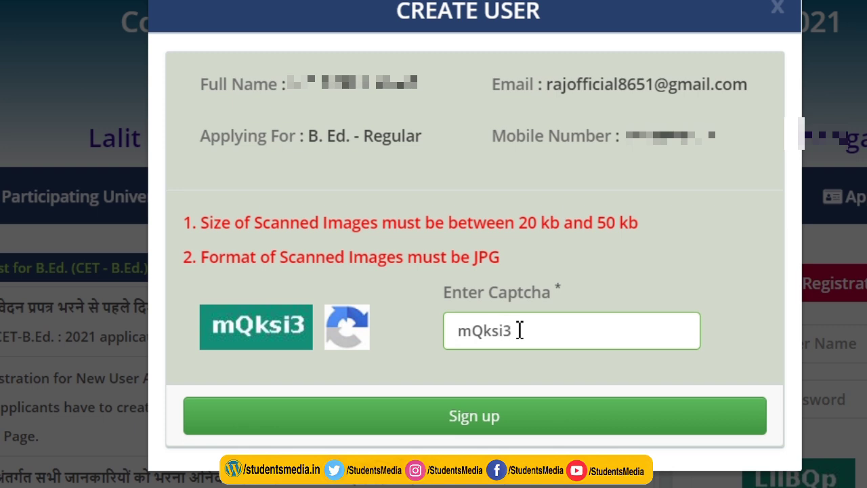
Step: Submit the new user registration and proceed to login from the success popup
click(448, 427)
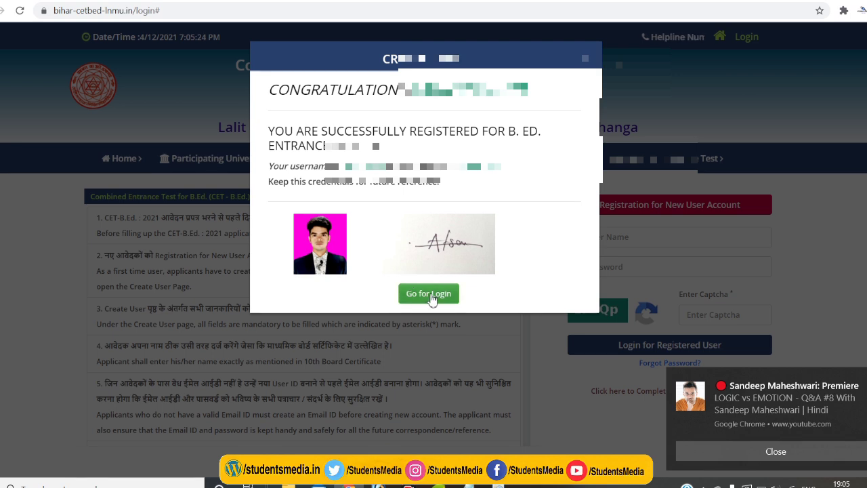
click(428, 293)
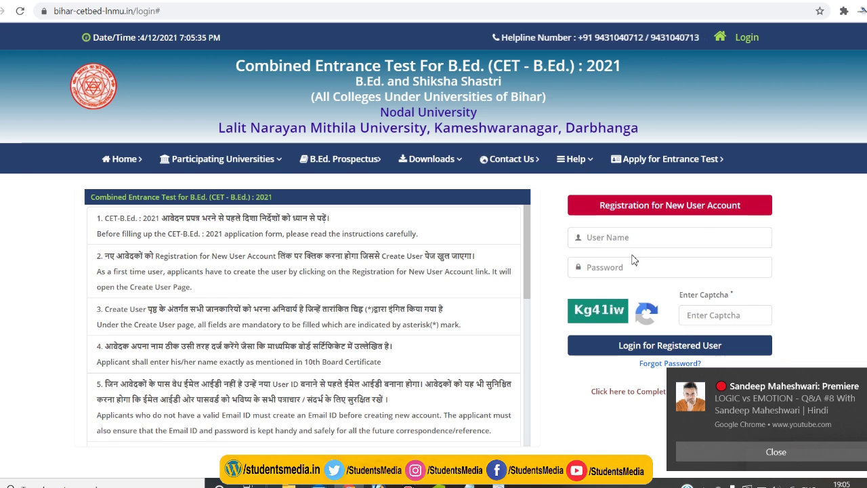
Step: Log in with the registered username, password and displayed captcha, dismissing the browser notification
click(619, 238)
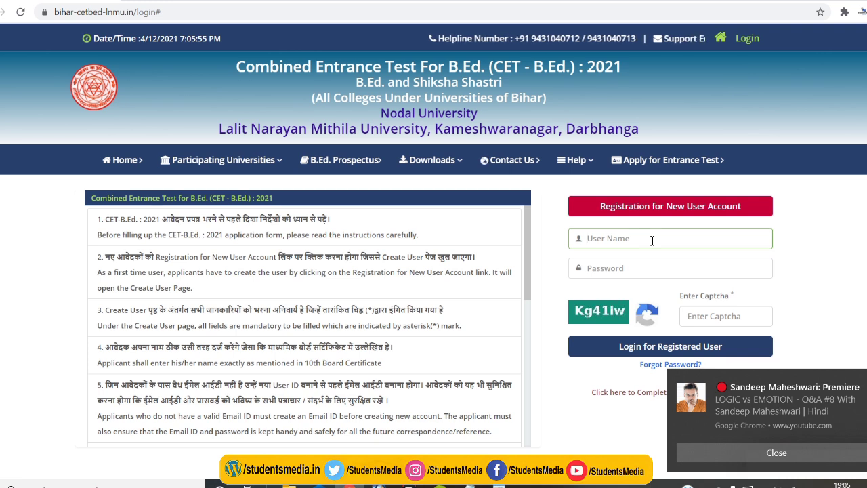
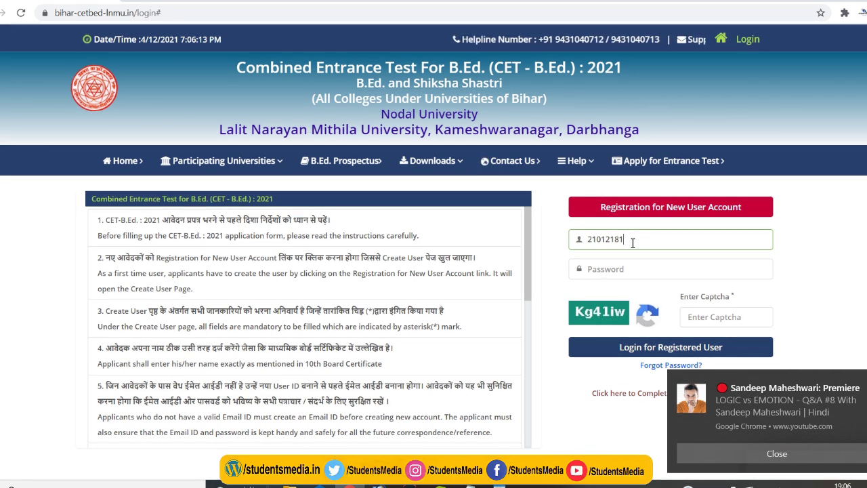
drag(632, 242, 584, 242)
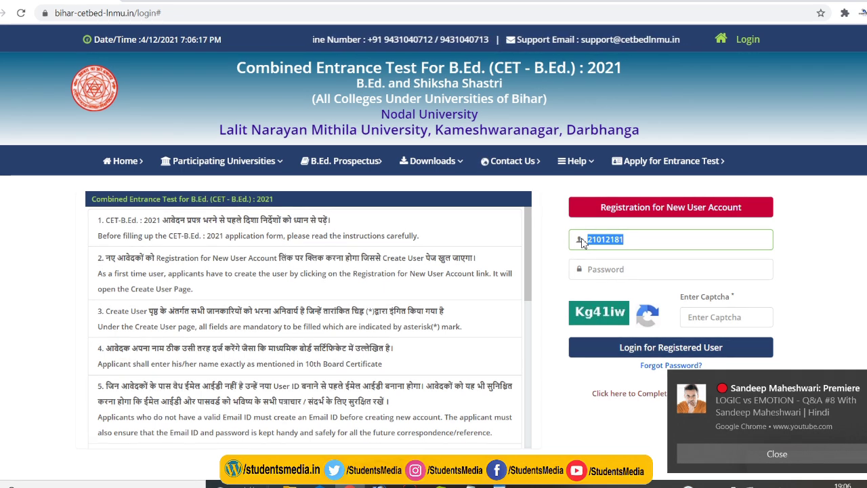
click(597, 275)
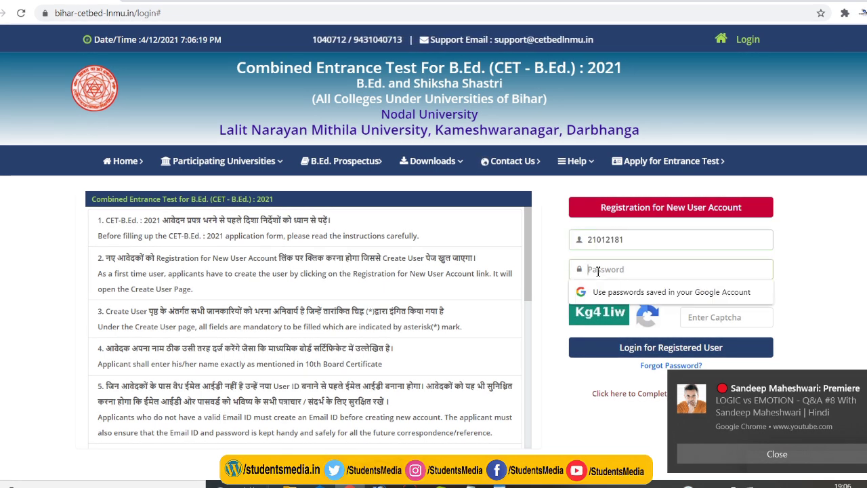
text(••••••••)
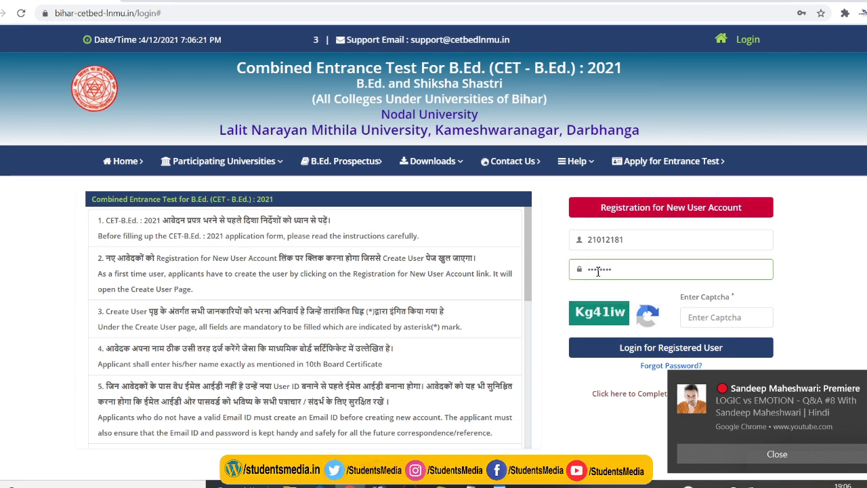
click(695, 317)
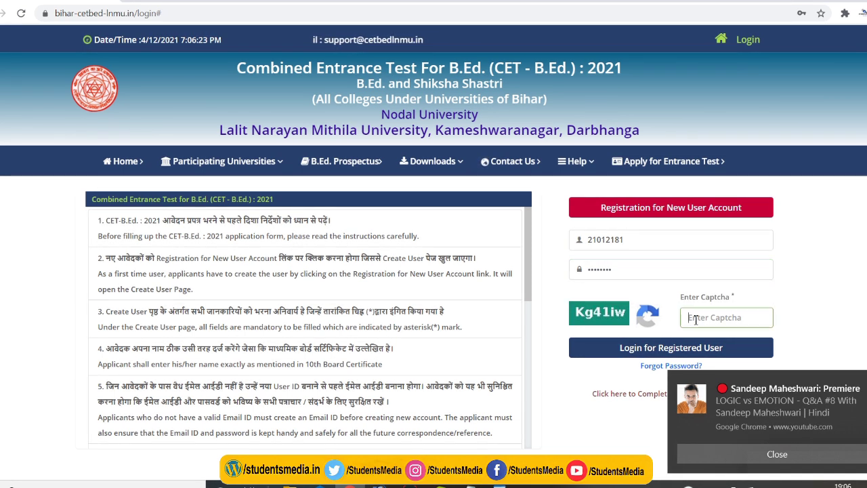
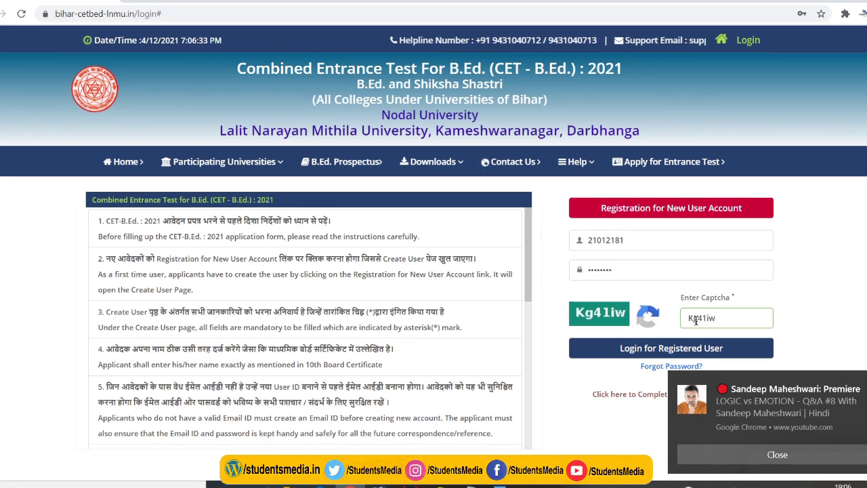
click(660, 347)
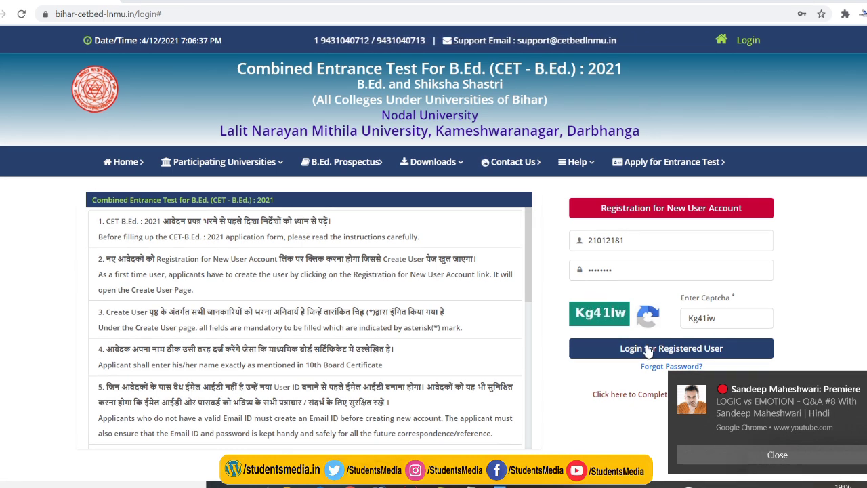
click(823, 450)
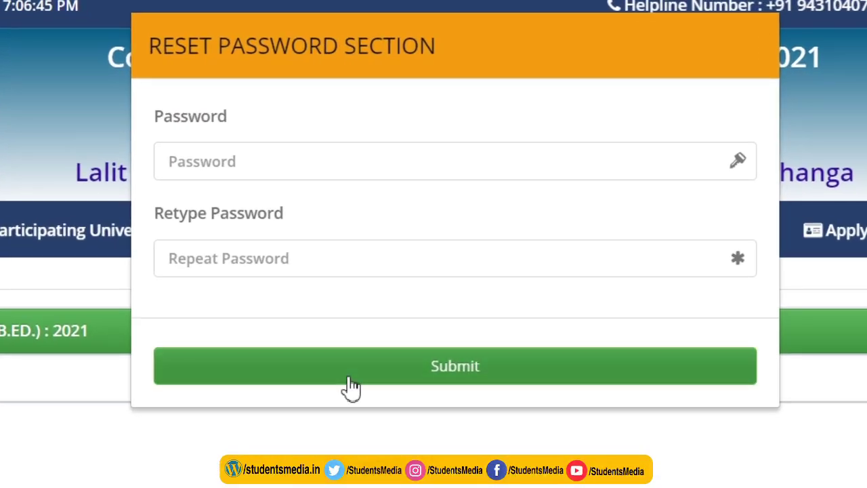
Step: Enter and submit the new account password, then accept the 'Password updated successfully' alert
click(231, 161)
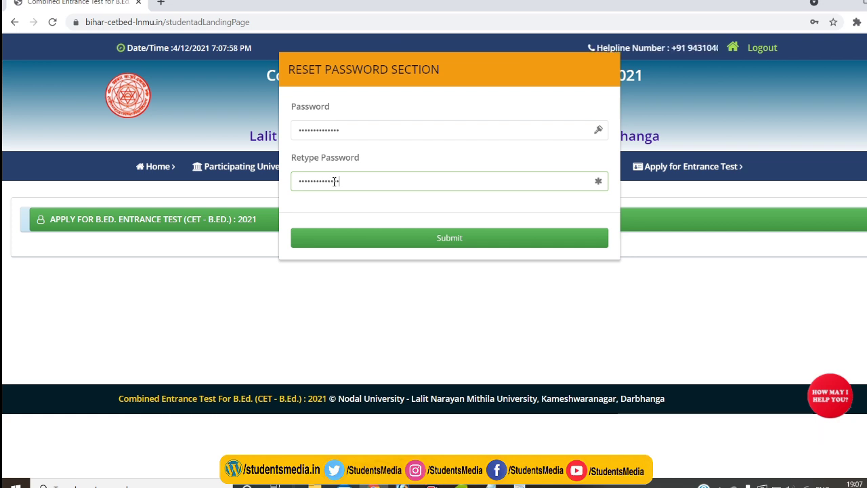
click(387, 244)
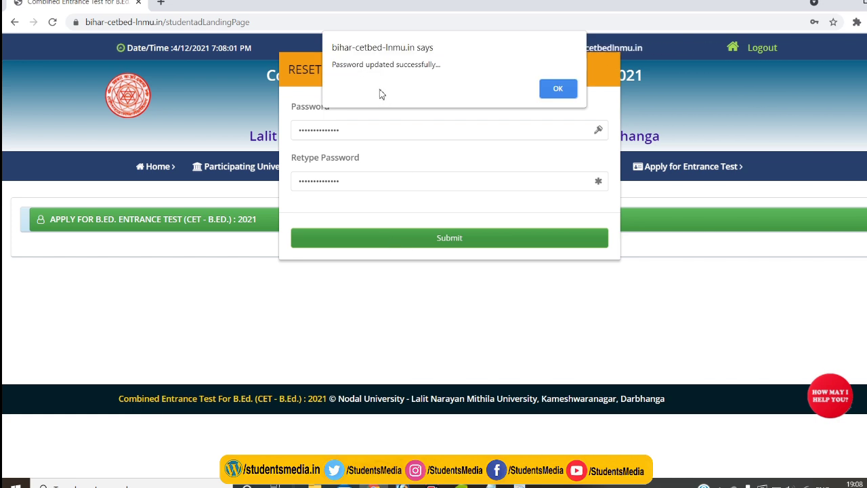
click(558, 89)
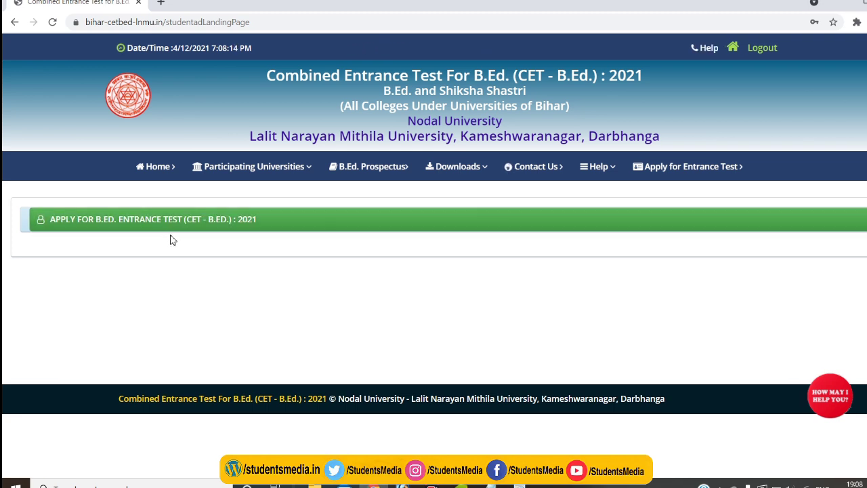
Step: Open the Apply for B.Ed. Entrance Test (CET-B.Ed.) : 2021 application form
click(211, 223)
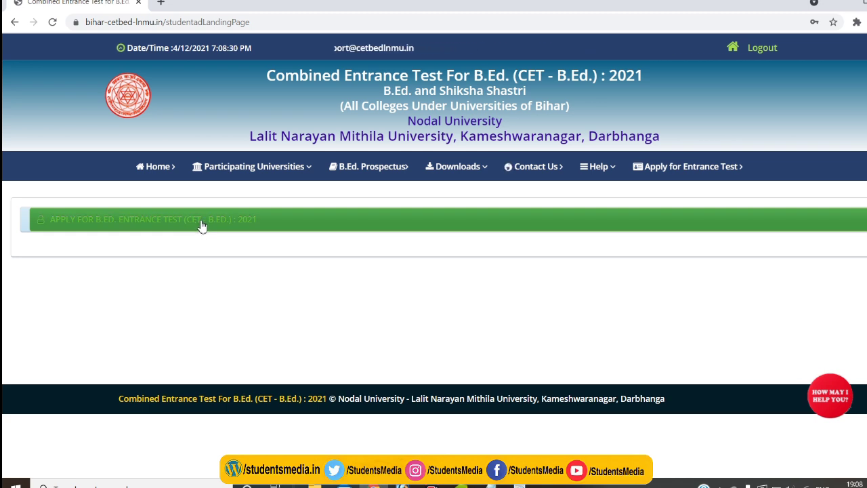
click(201, 226)
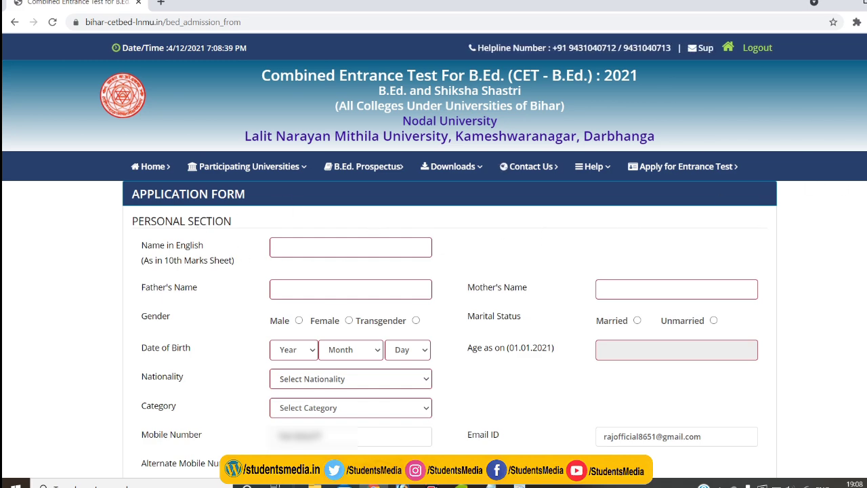
Step: Review the personal section and view the Category choices without selecting one
scroll(434, 250, down, 1)
scroll(433, 250, down, 1)
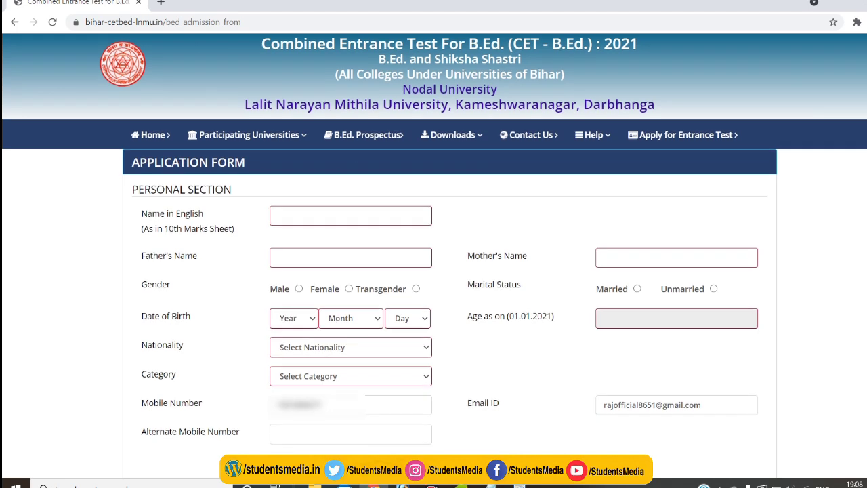
scroll(433, 251, down, 1)
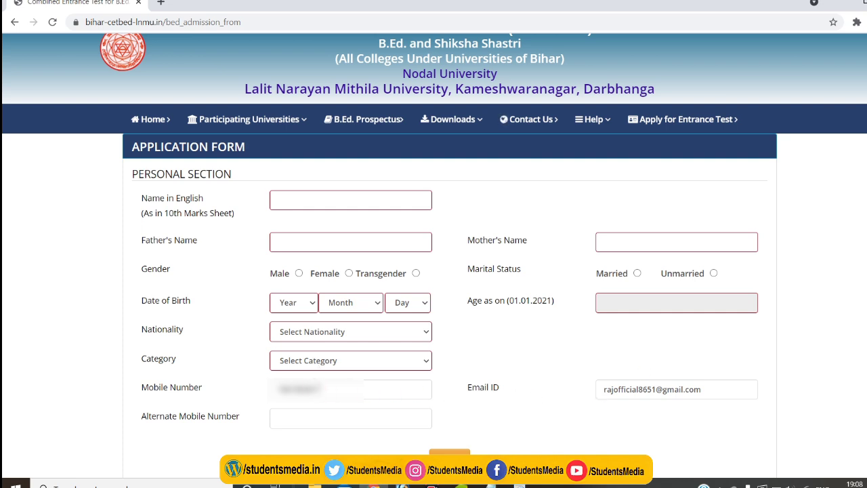
scroll(433, 271, down, 3)
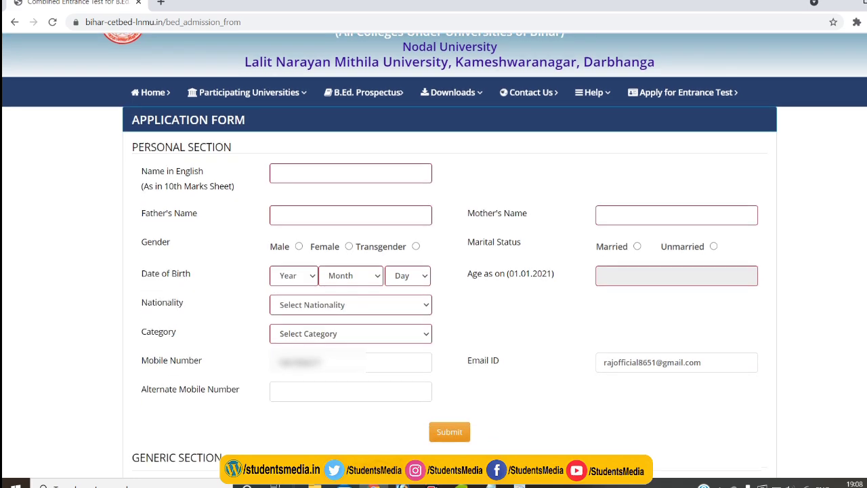
scroll(433, 271, up, 2)
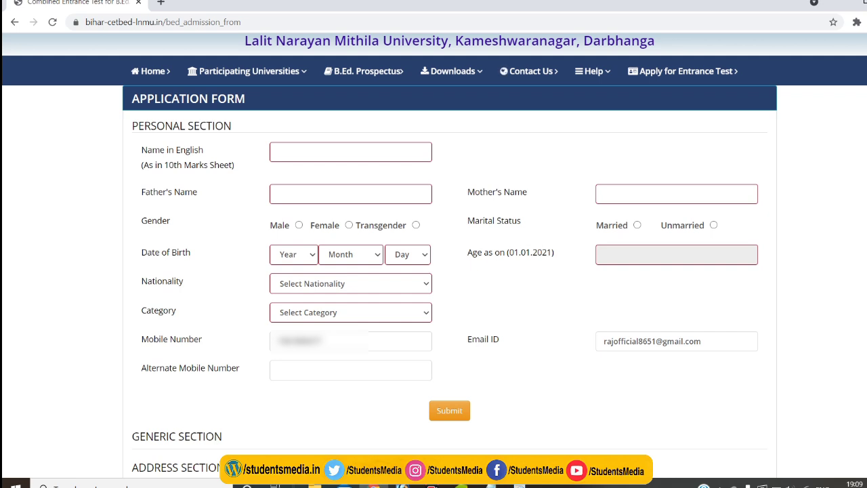
click(369, 313)
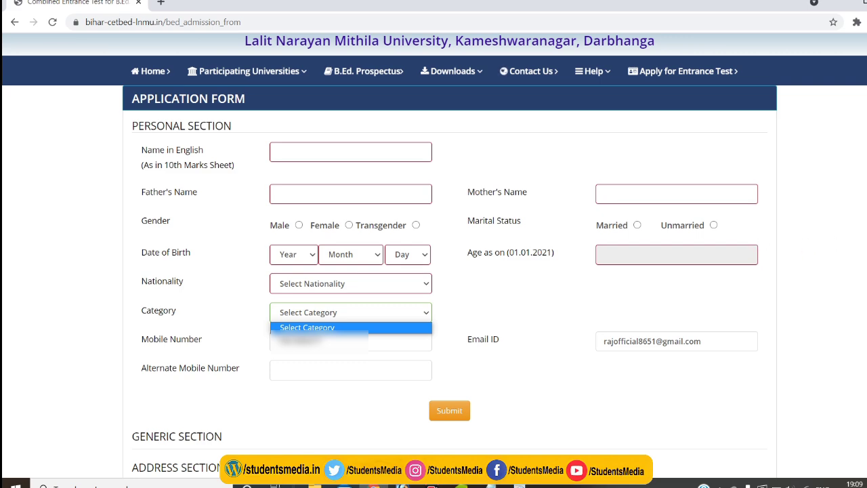
key(Escape)
scroll(434, 255, up, 1)
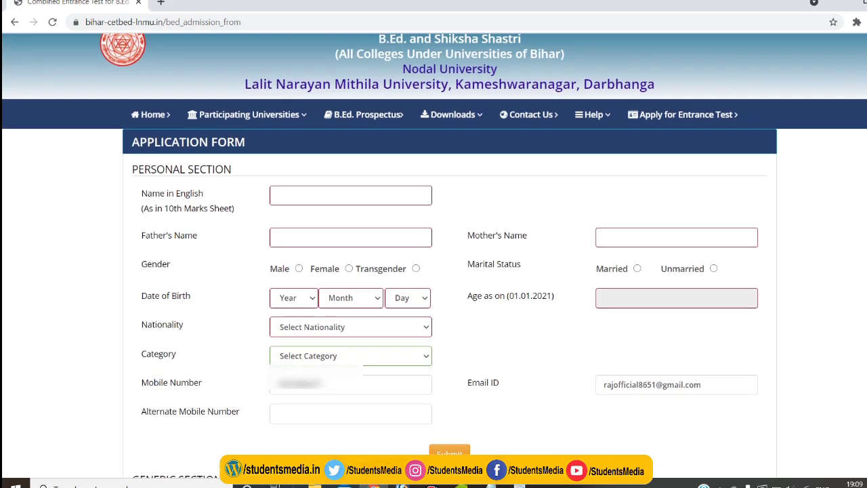
scroll(433, 255, down, 1)
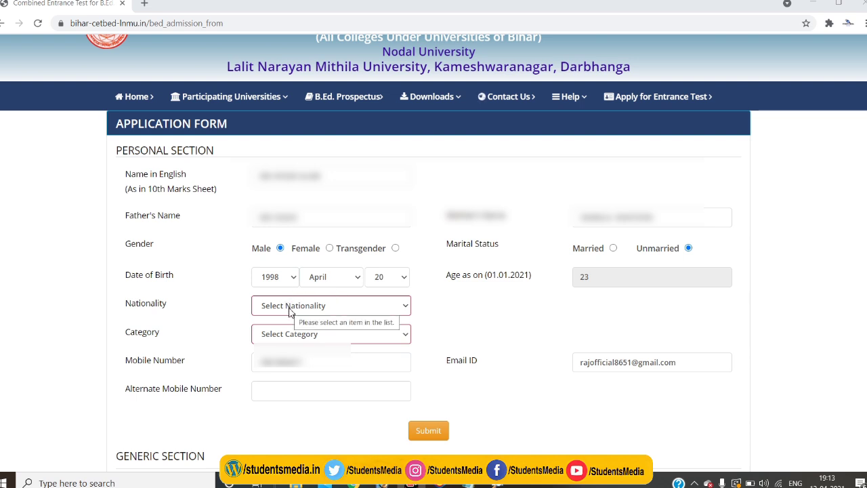
Step: Set nationality to Indian and domicile state to Bihar
click(388, 308)
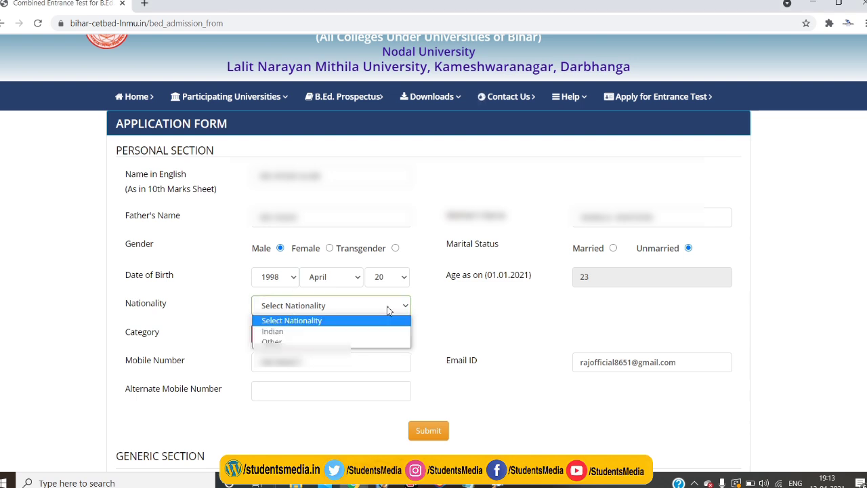
click(306, 332)
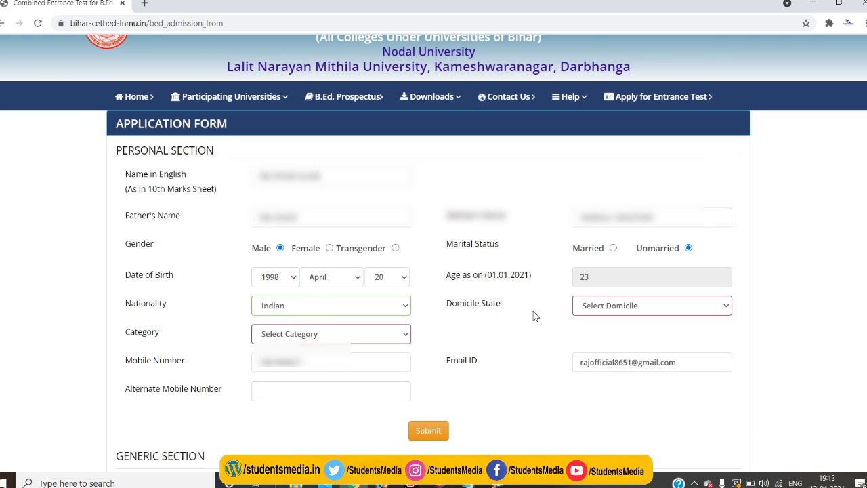
click(614, 315)
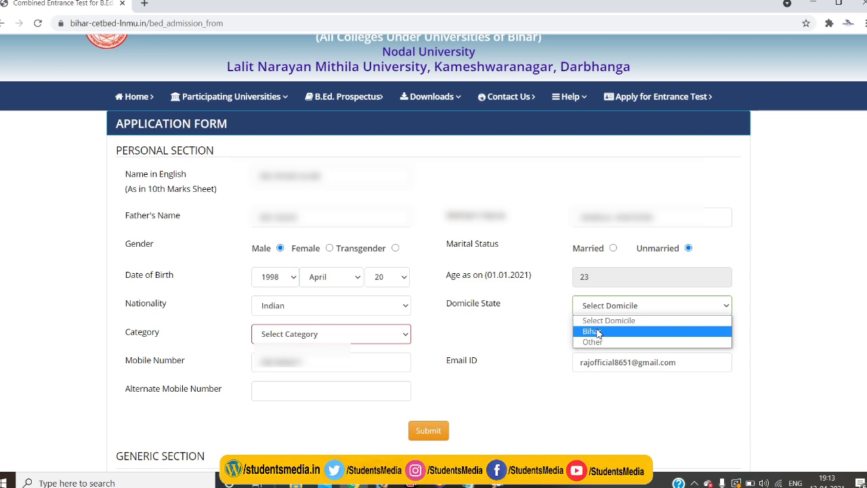
click(598, 332)
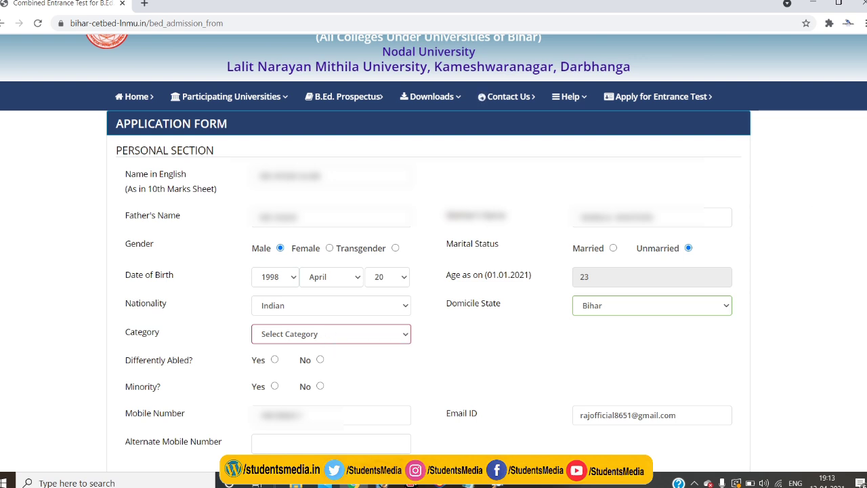
Step: Try category Unreserved, then Backward Caste (BC II) with the Creamy Layer sub-category
scroll(864, 259, down, 2)
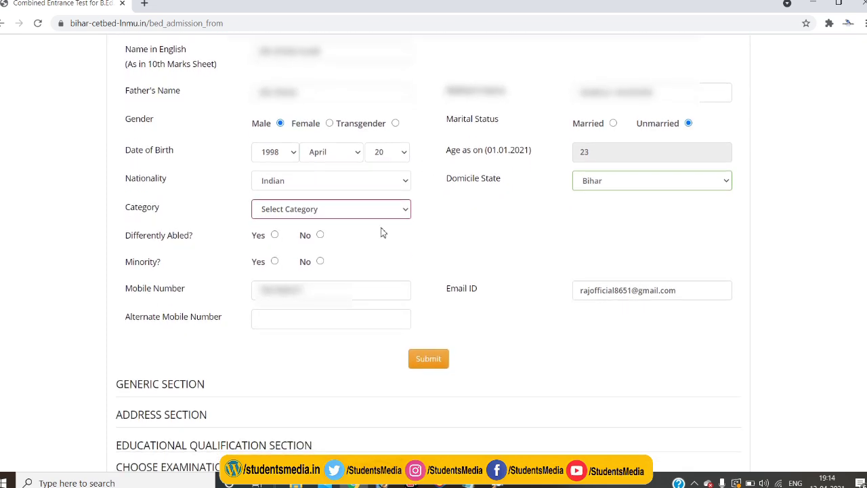
click(389, 214)
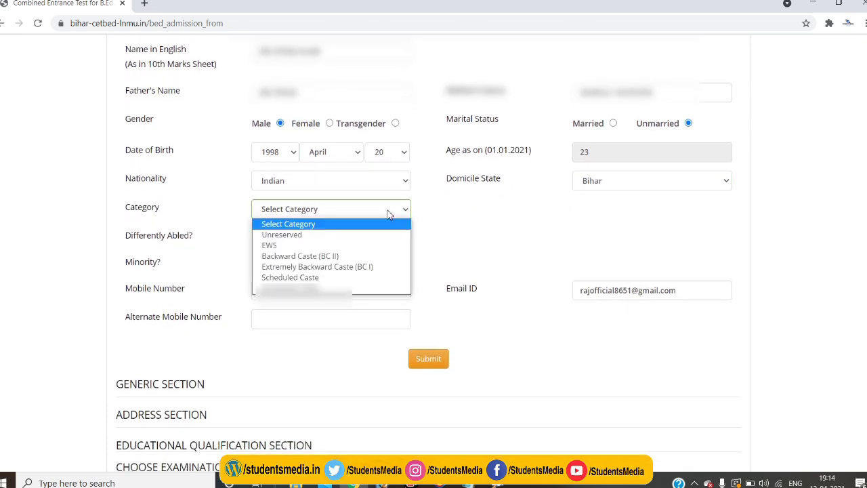
click(314, 235)
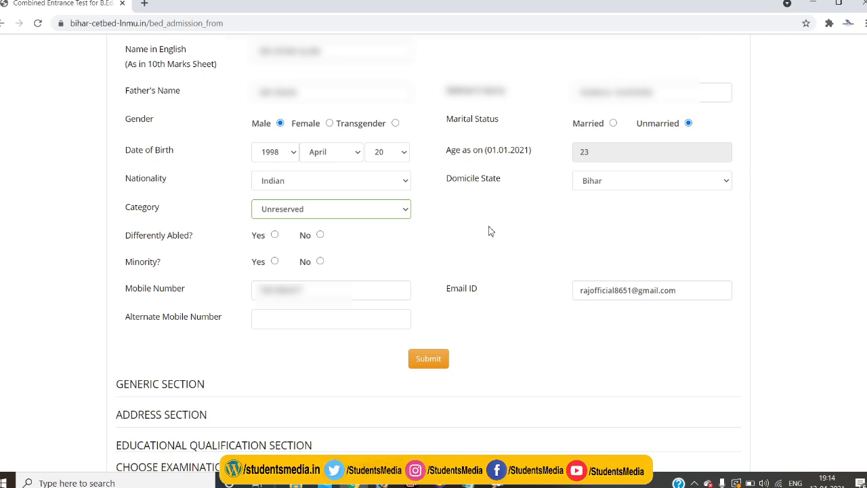
click(403, 210)
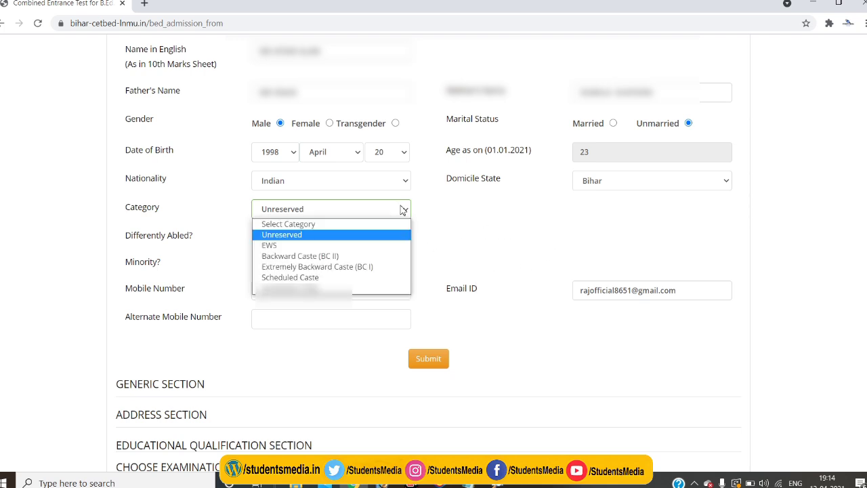
click(342, 258)
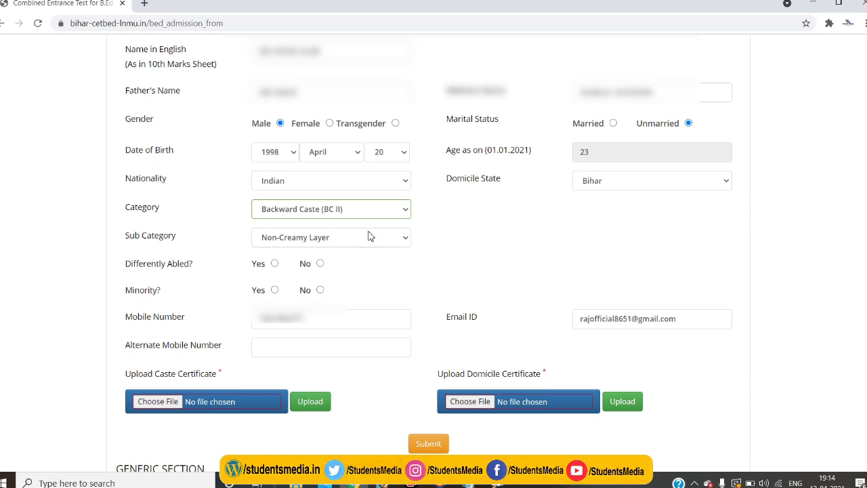
click(389, 212)
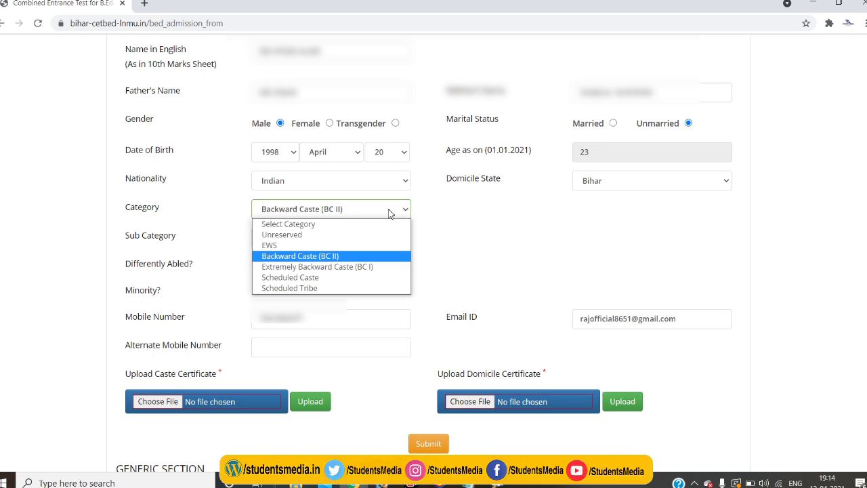
click(480, 228)
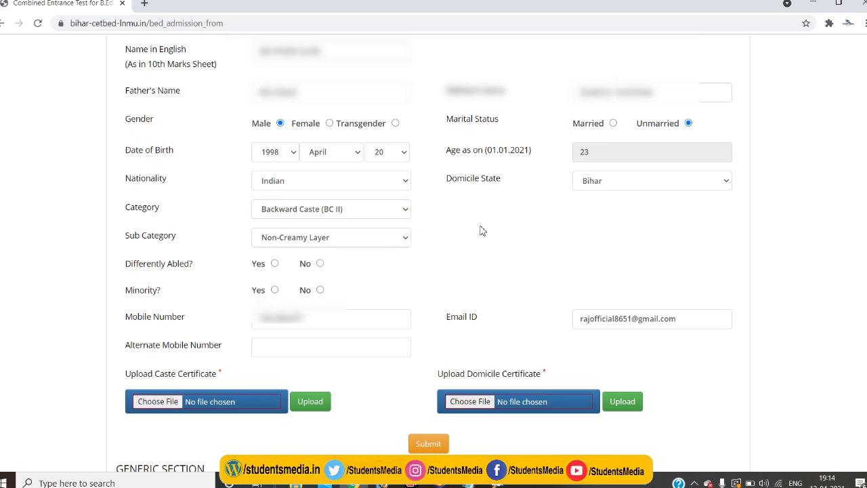
click(399, 241)
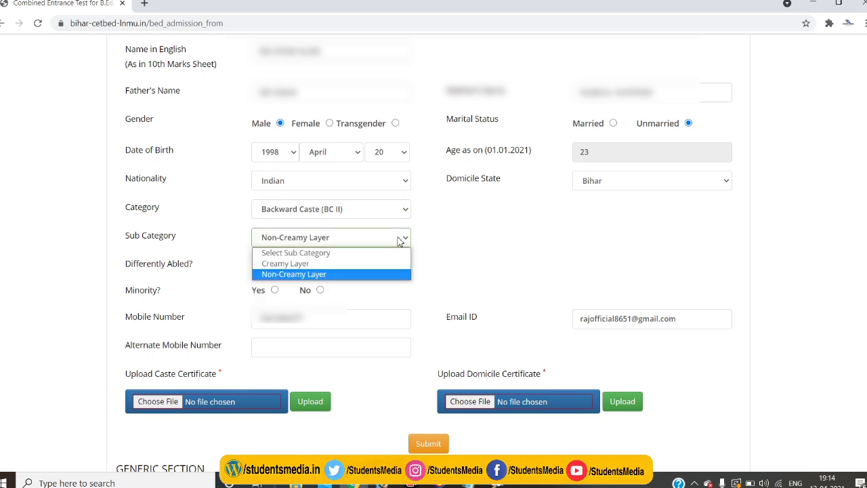
click(345, 263)
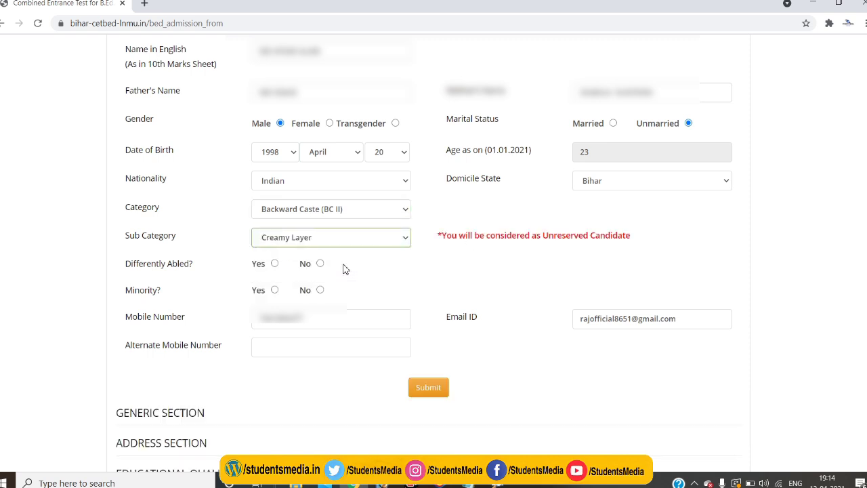
Step: Try Extremely Backward Caste (BC I) with Non-Creamy and Creamy Layer, then settle on Unreserved
click(338, 212)
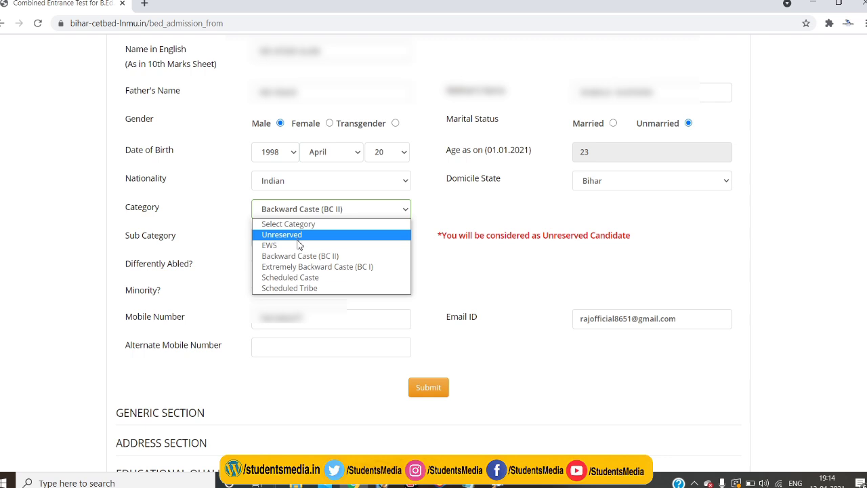
click(357, 267)
click(339, 242)
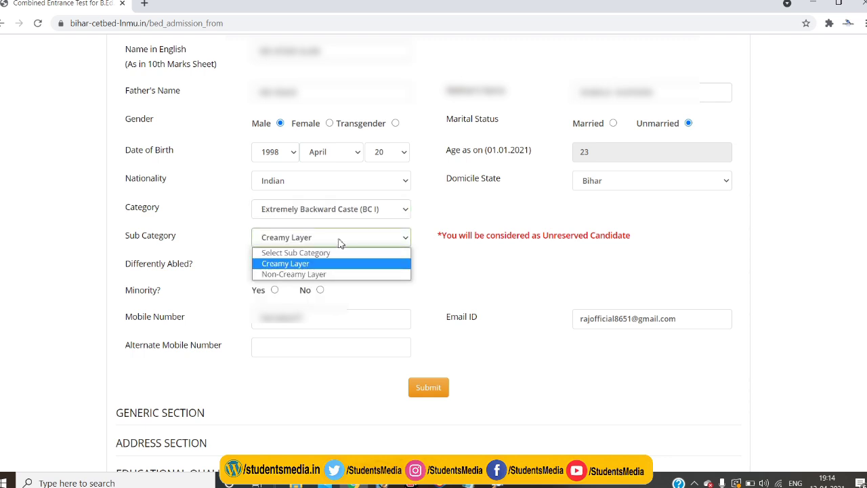
click(319, 276)
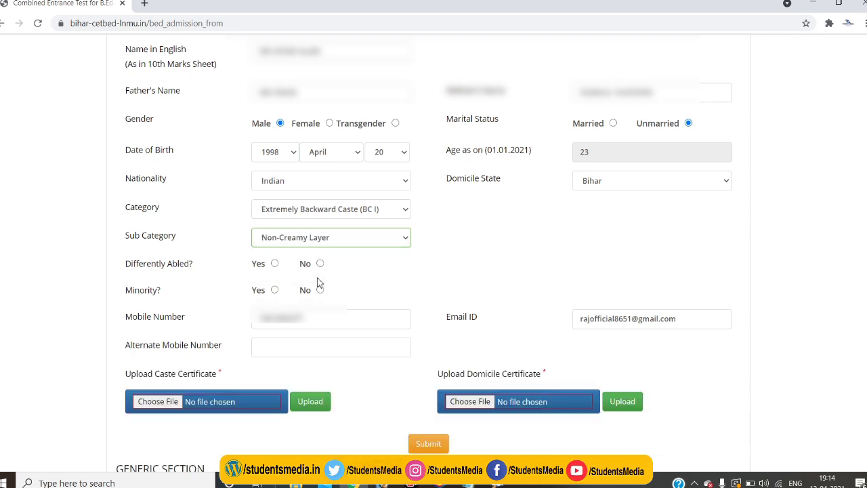
click(372, 246)
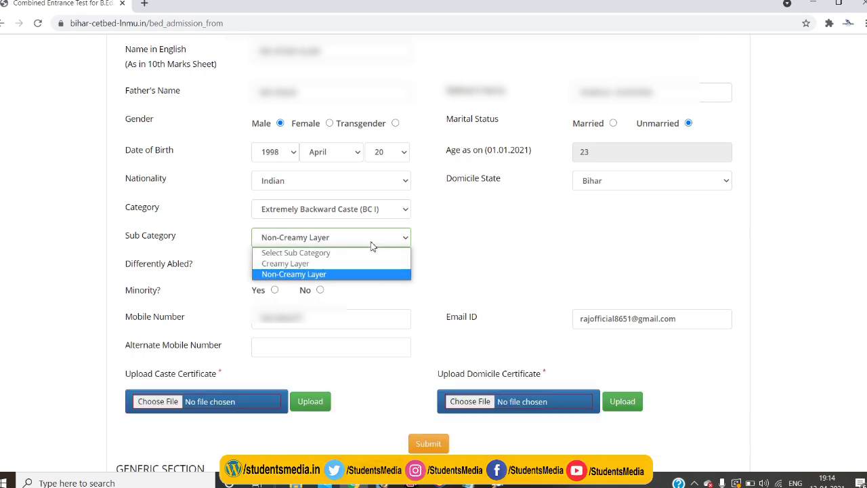
click(296, 263)
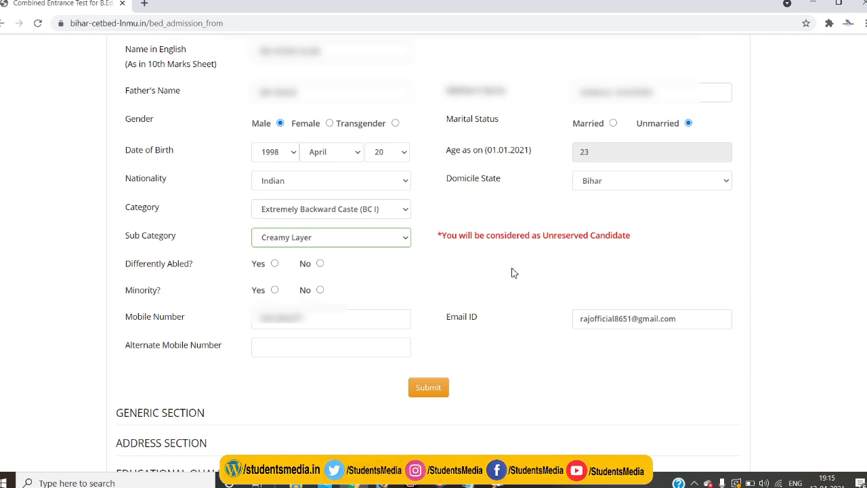
click(399, 214)
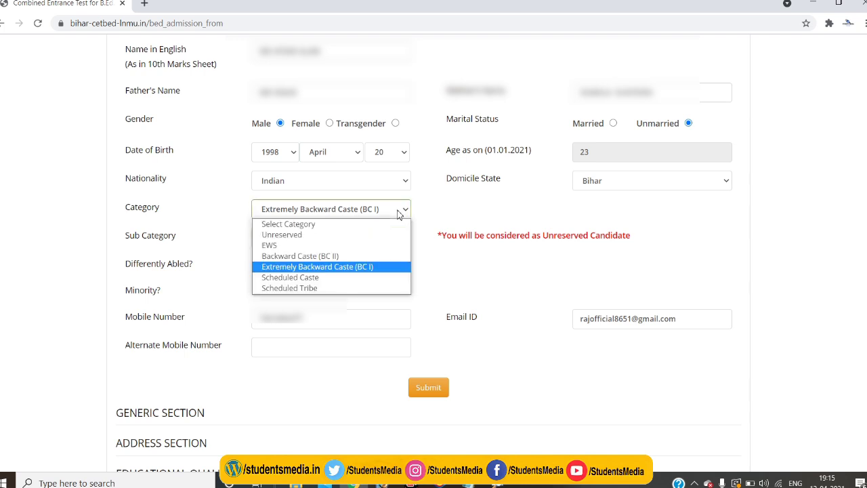
click(308, 235)
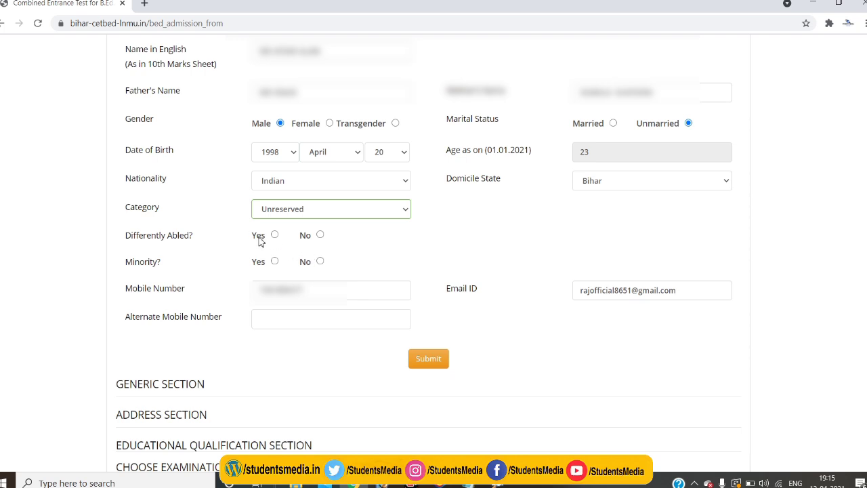
Step: Mark the applicant as not differently abled and as a Muslim minority
click(319, 235)
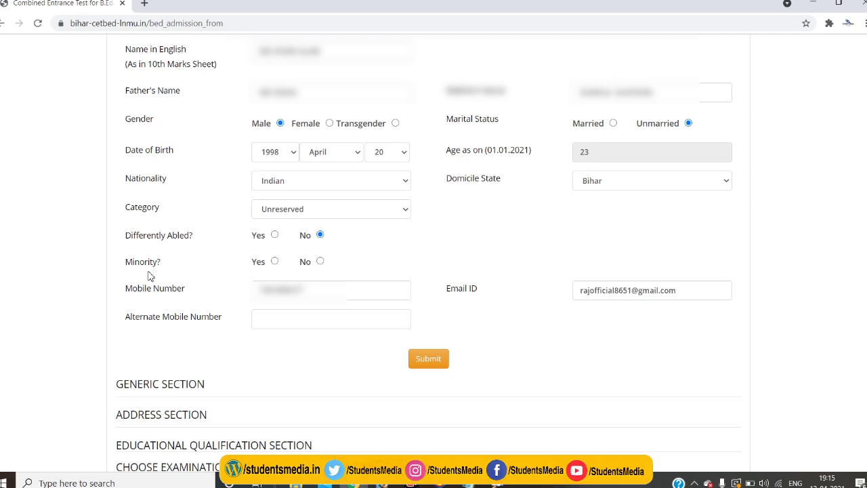
click(275, 262)
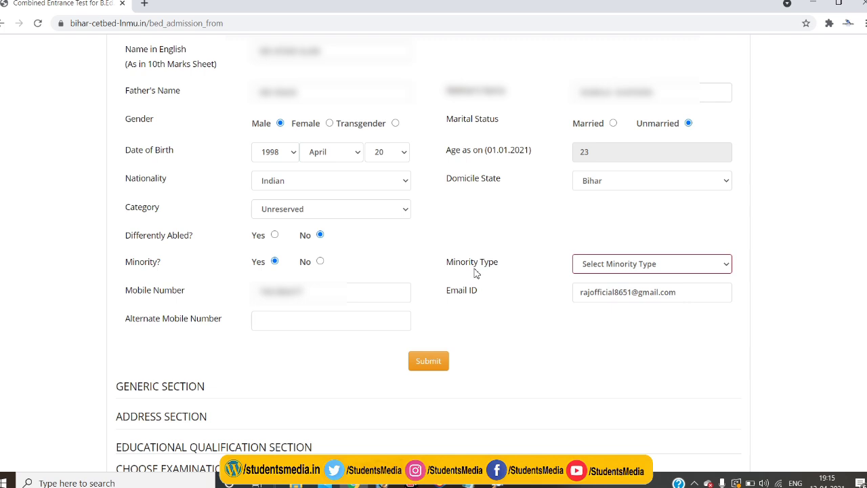
click(603, 268)
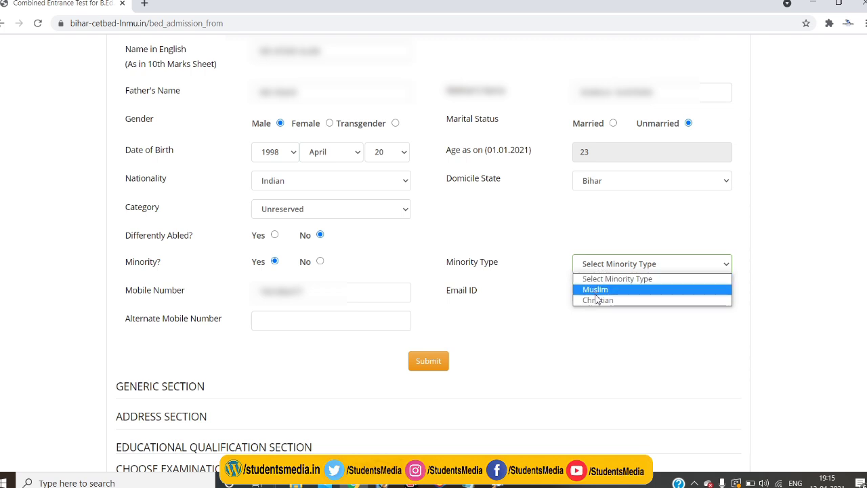
click(589, 289)
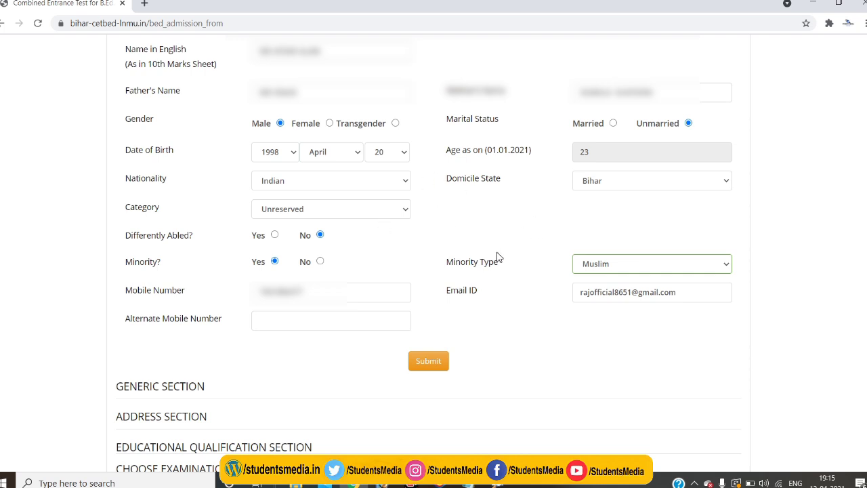
Step: Leave the alternate mobile number blank and review the rest of the form
click(375, 324)
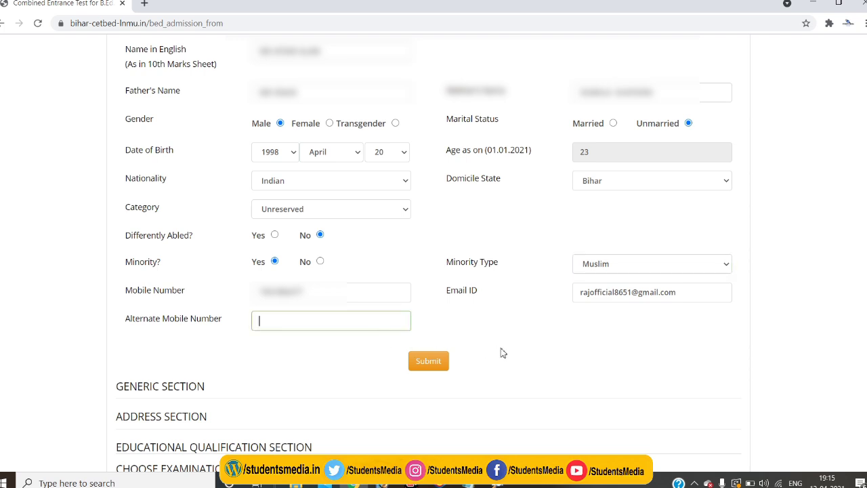
click(512, 354)
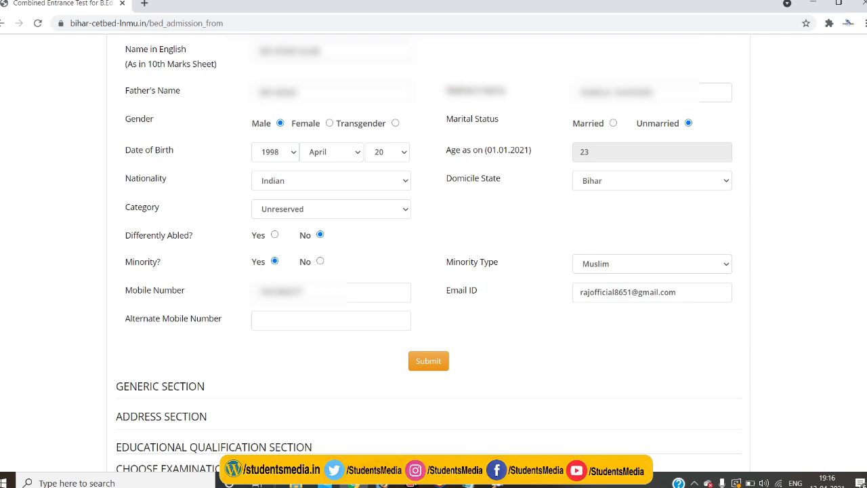
scroll(428, 253, up, 1)
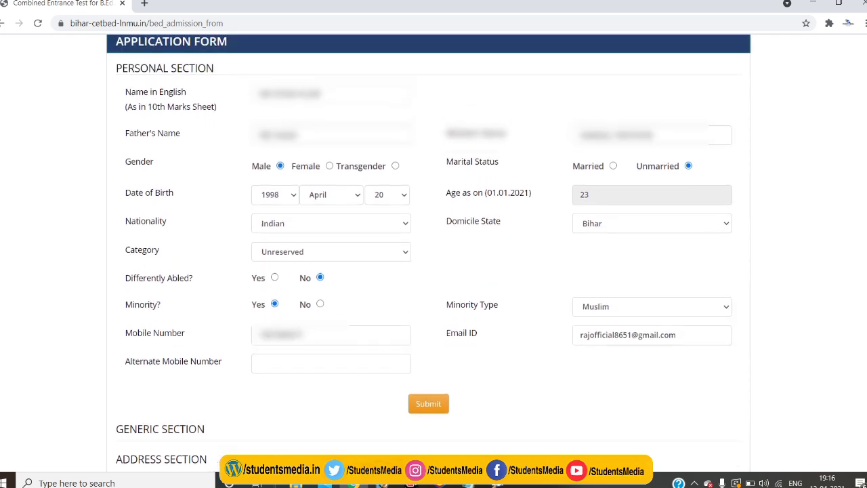
scroll(428, 253, down, 1)
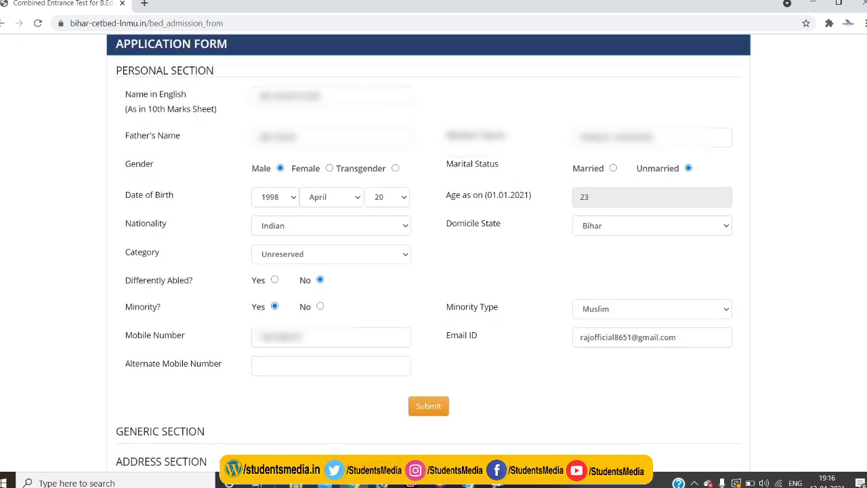
scroll(428, 253, down, 1)
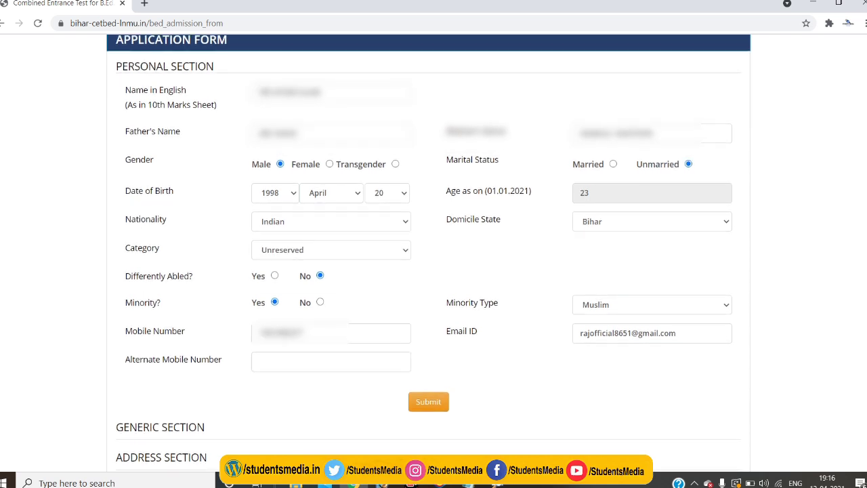
scroll(427, 253, down, 1)
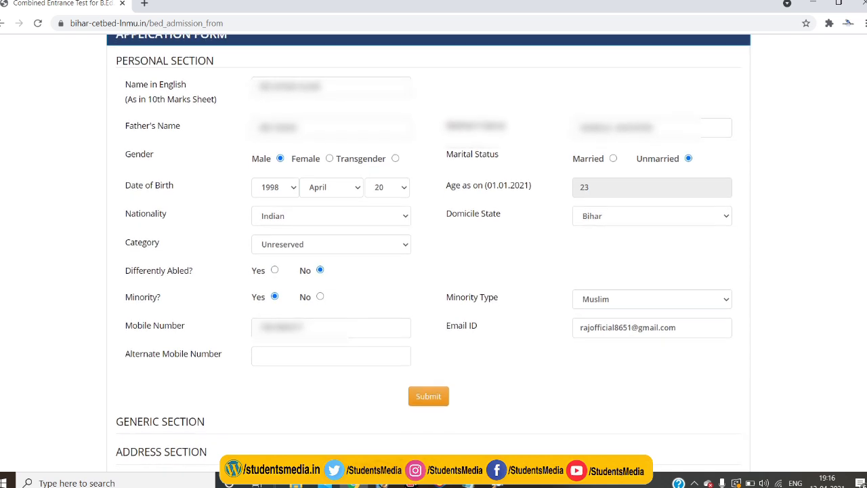
Step: Submit the personal section, accept the warning and confirmation, and save the personal details
click(426, 398)
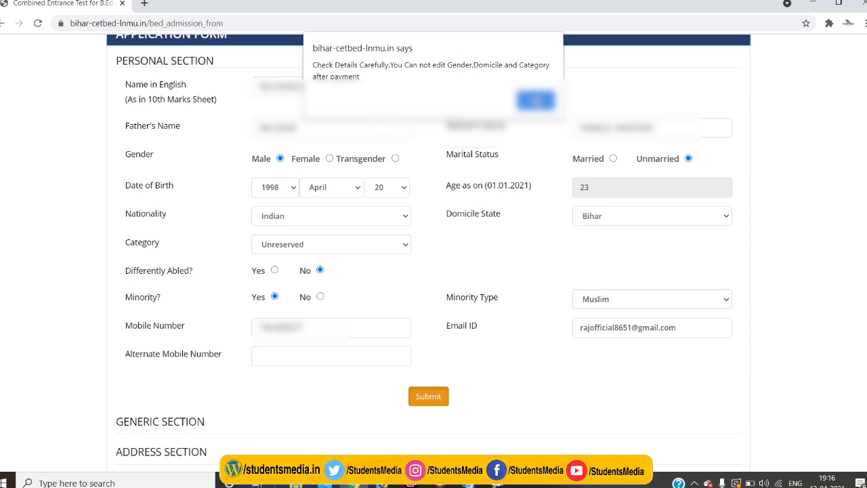
click(535, 100)
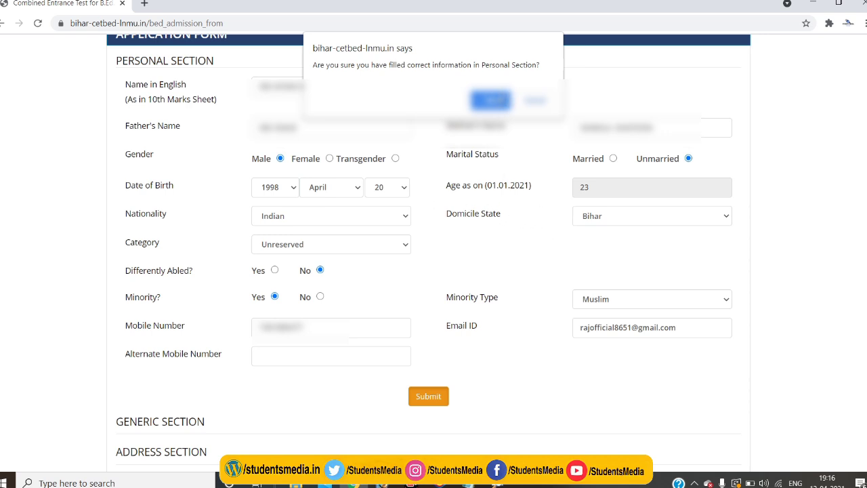
click(491, 101)
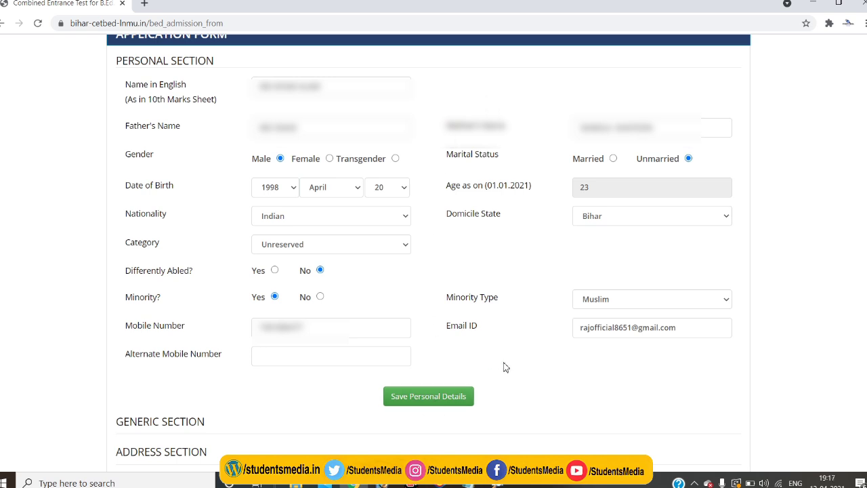
click(438, 400)
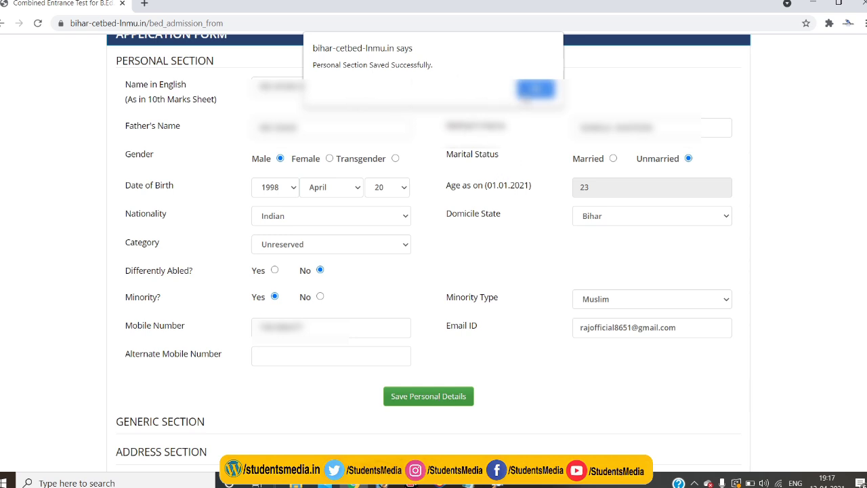
Step: Choose UID/Aadhar No as ID proof, enter the Aadhar number, and answer No for Service Men Quota
click(533, 89)
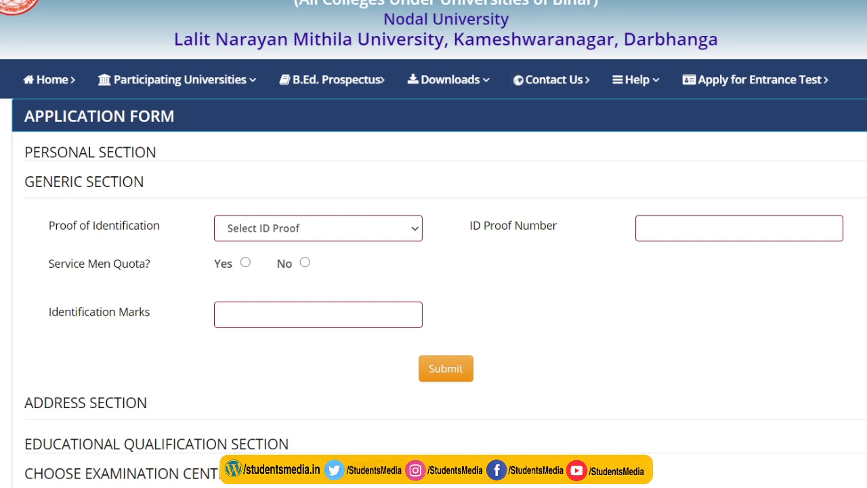
click(414, 233)
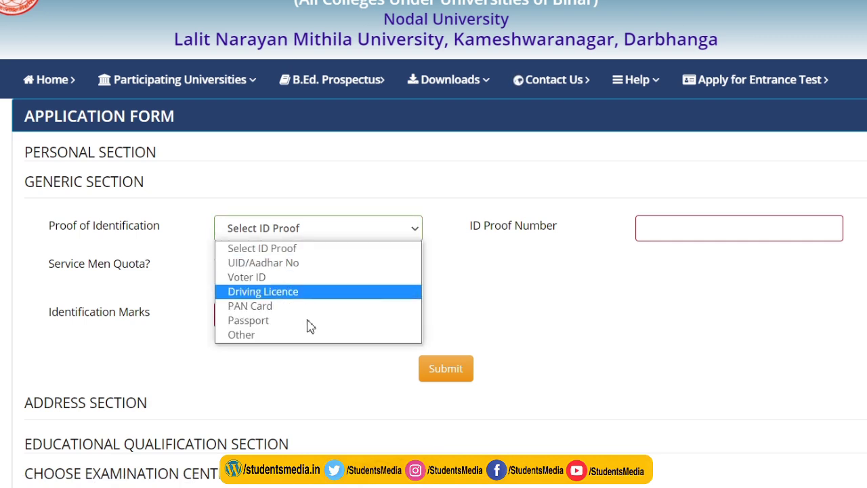
click(319, 263)
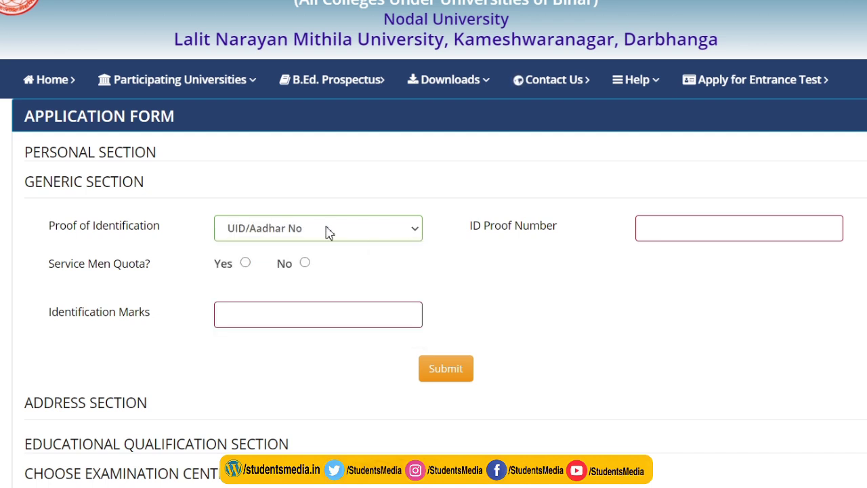
click(683, 225)
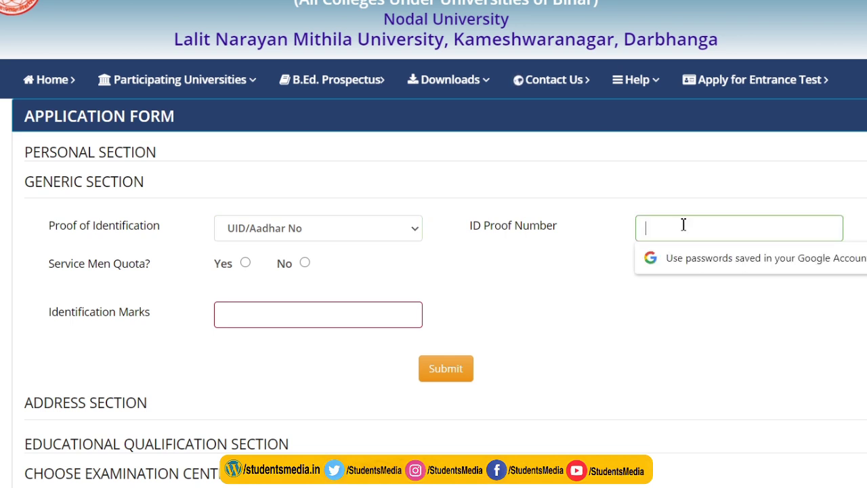
text(1234)
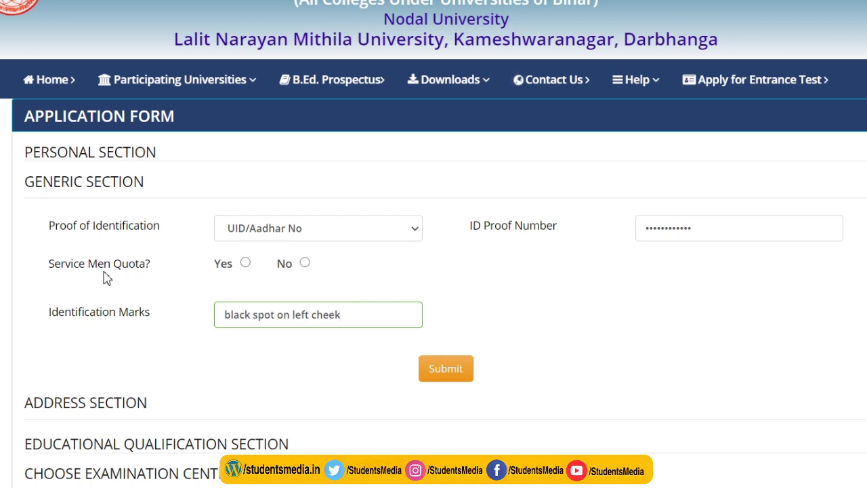
click(304, 267)
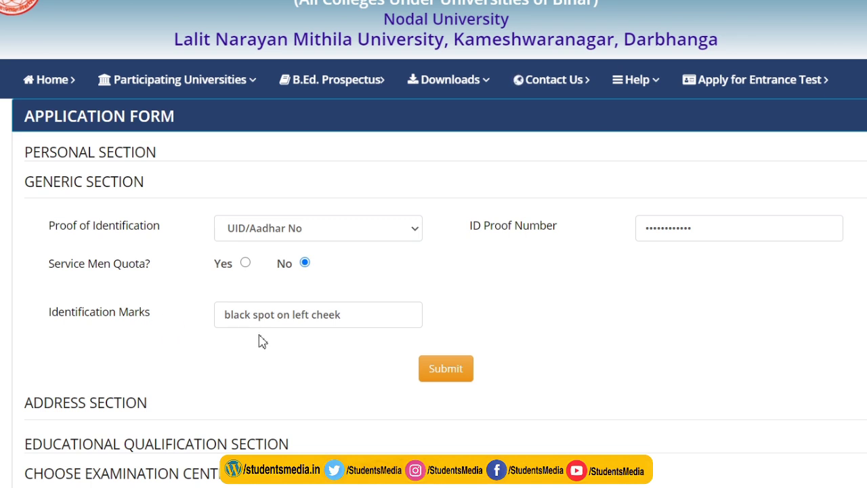
Step: Submit, confirm and save the generic details, dismissing the saved message
click(439, 373)
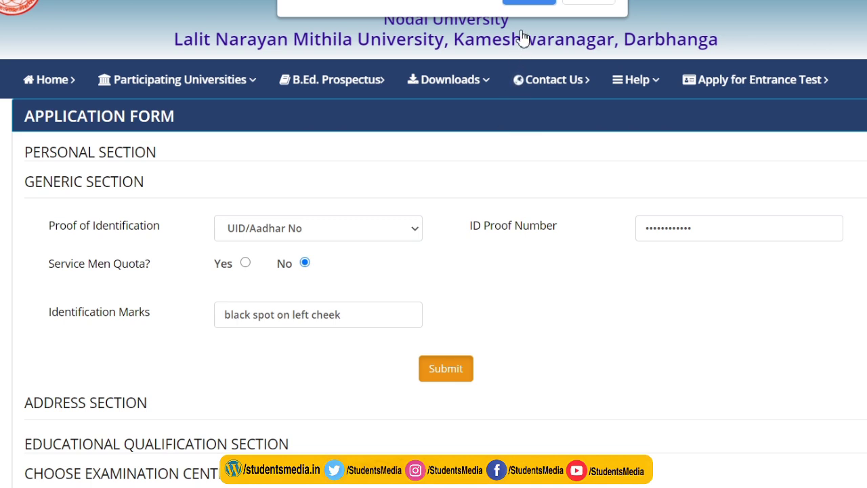
click(526, 3)
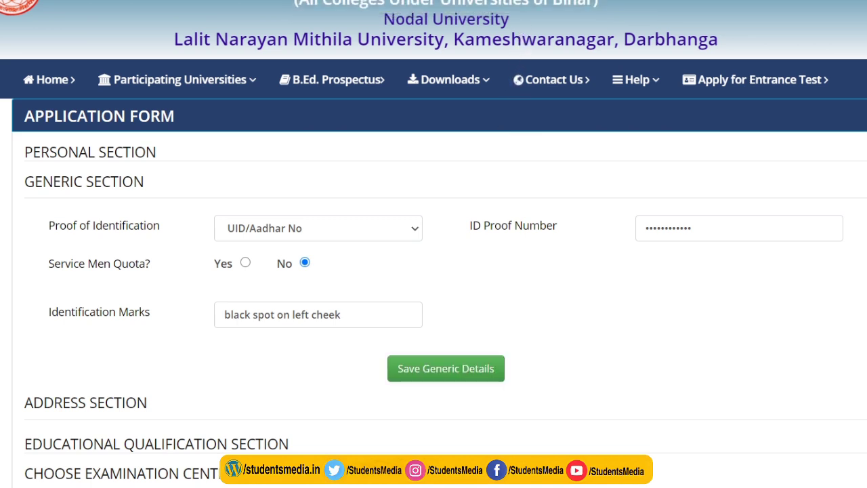
click(447, 379)
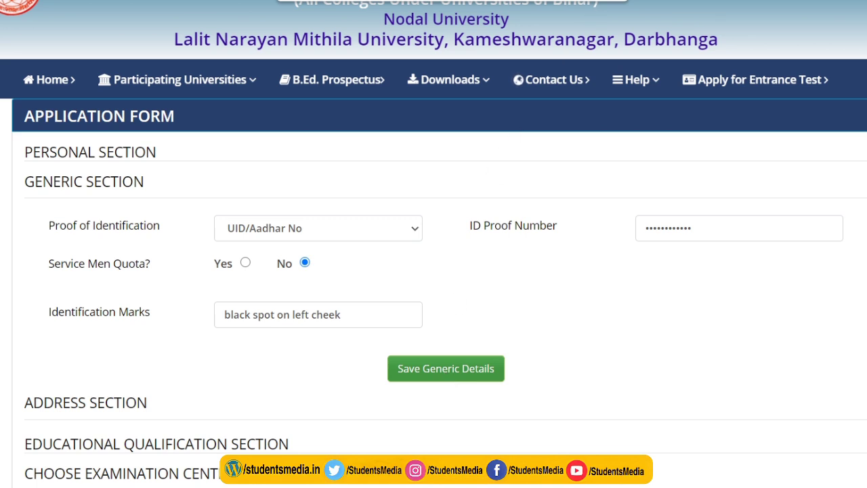
key(Return)
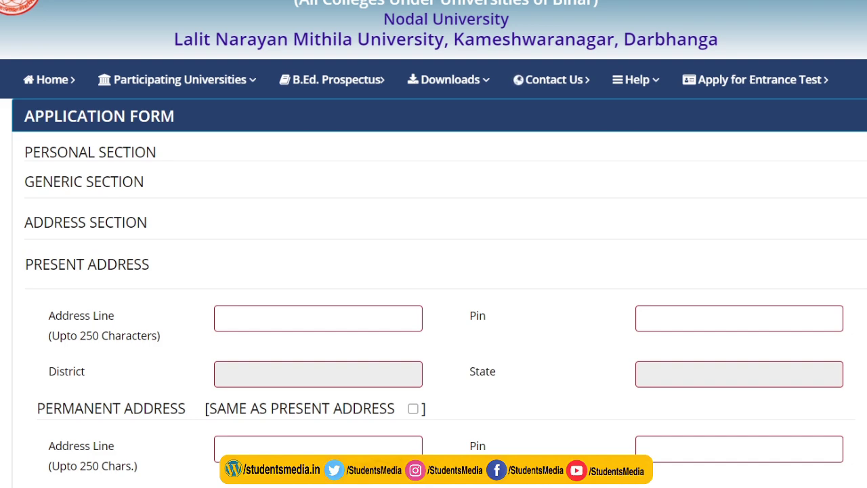
Step: Enter present address pin 843329 to fill Sheohar, Bihar, and copy it to the permanent address
scroll(434, 271, down, 2)
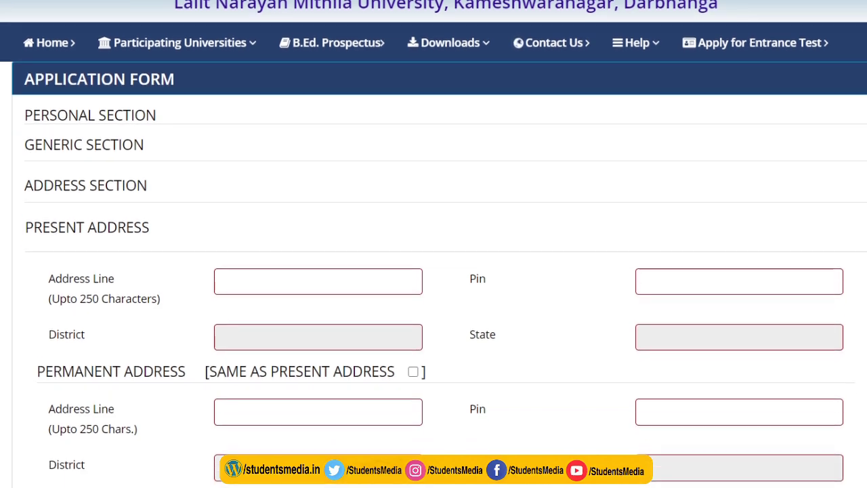
scroll(433, 271, down, 3)
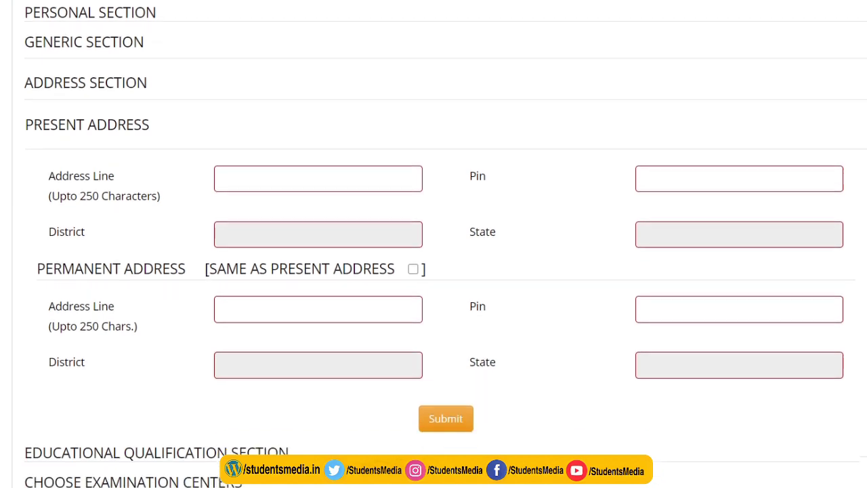
scroll(434, 271, up, 1)
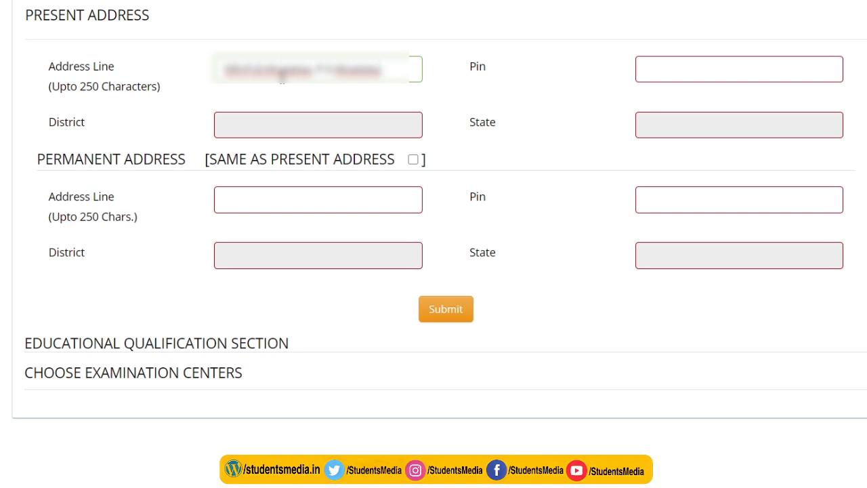
click(670, 68)
text(843329)
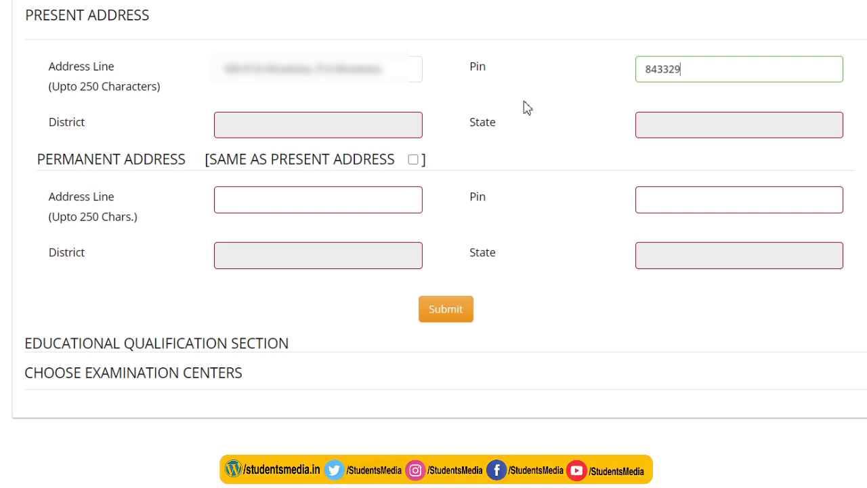
click(319, 126)
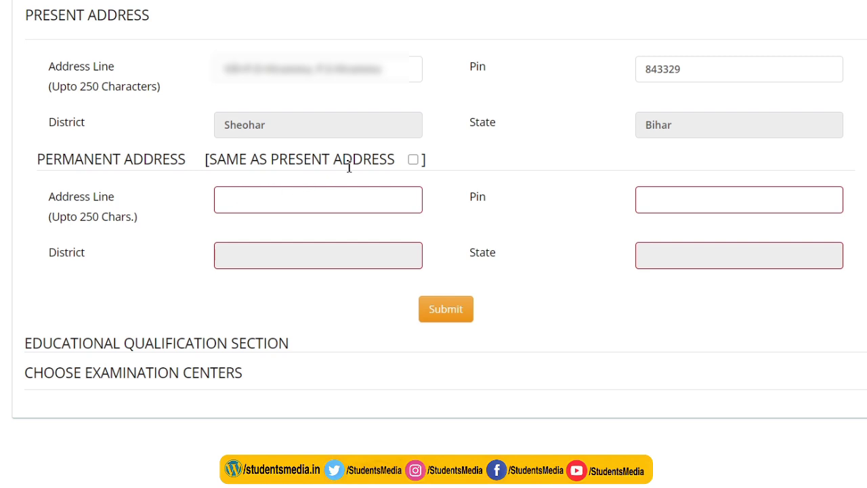
click(413, 161)
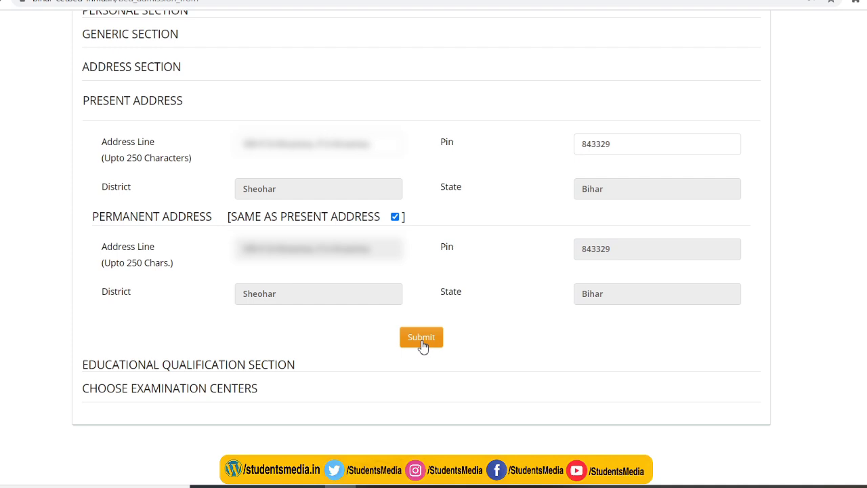
Step: Submit and confirm the address section, save the address, and dismiss the success alert
click(421, 339)
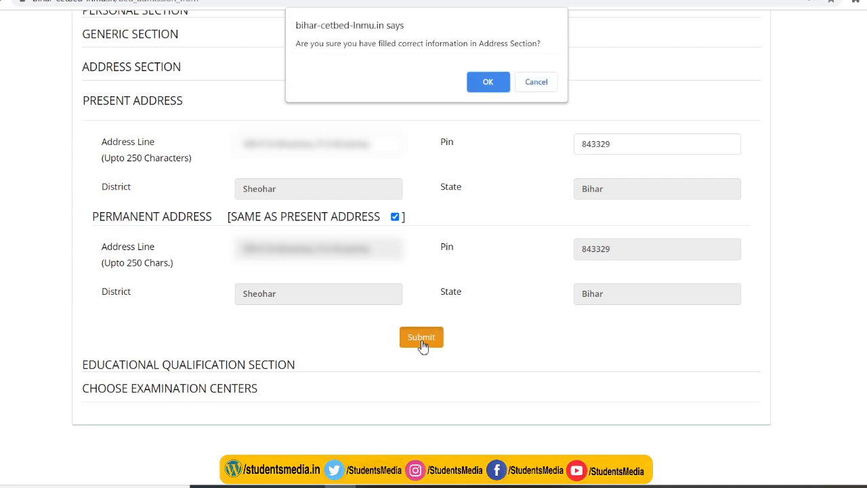
click(481, 81)
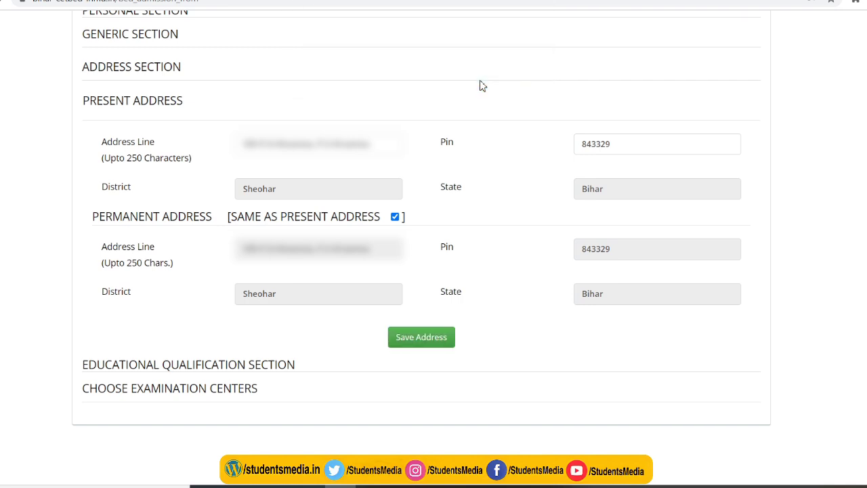
click(414, 338)
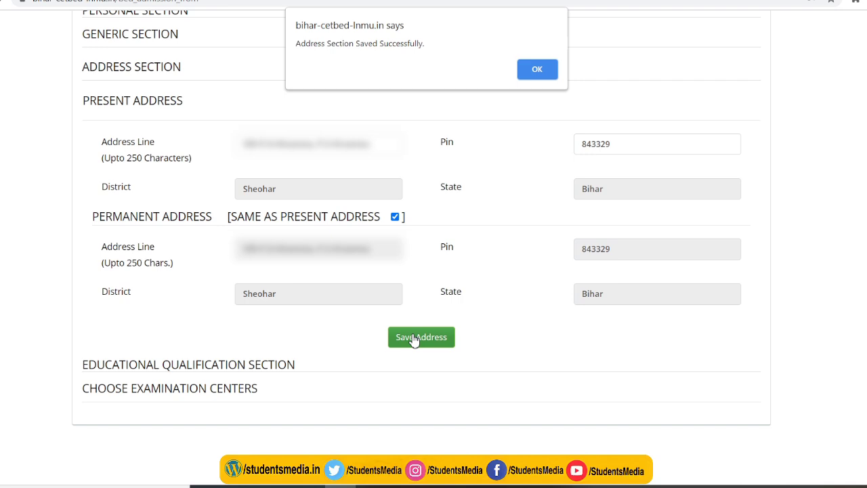
click(535, 70)
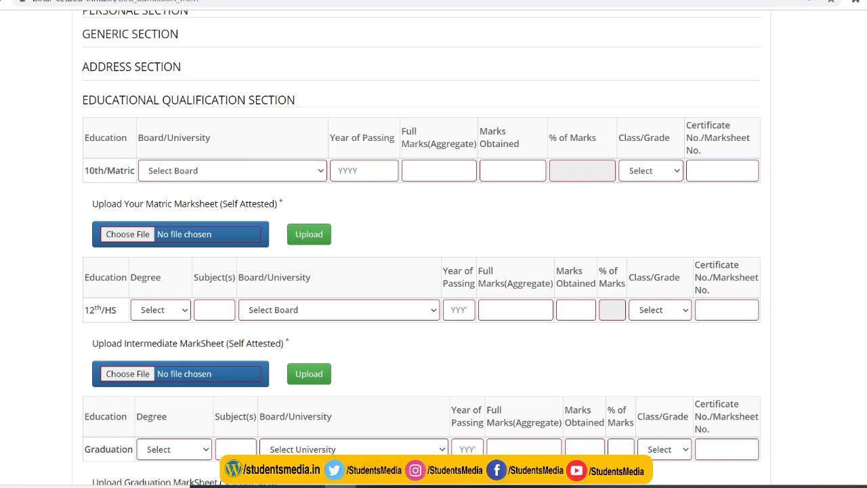
Step: Choose Bihar School Examination Board, Patna as the 10th/Matric board, leaving the marks fields blank
scroll(420, 271, down, 3)
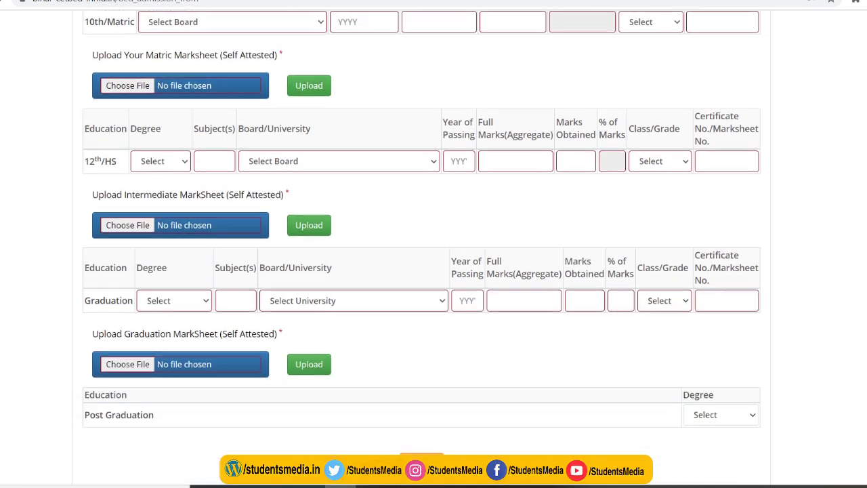
scroll(420, 271, up, 3)
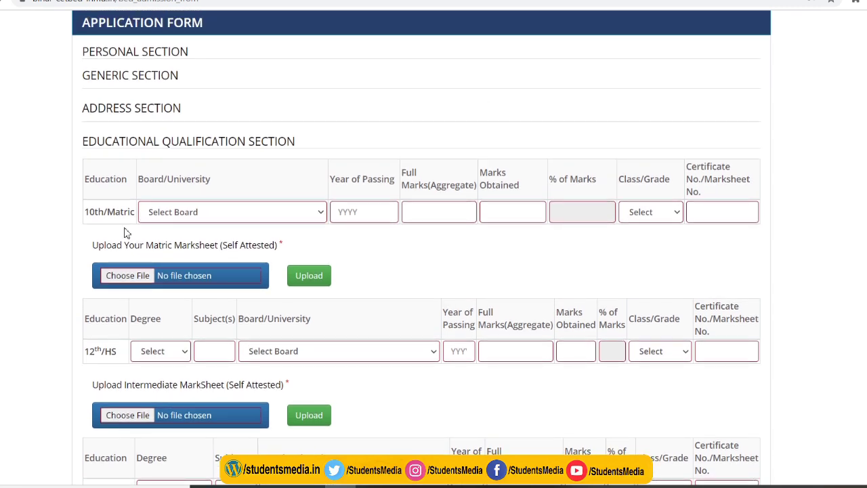
click(200, 214)
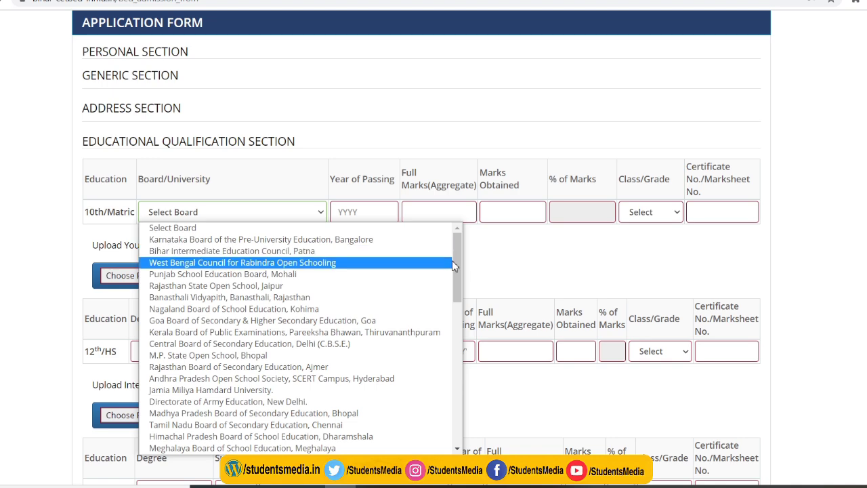
drag(456, 258, 458, 328)
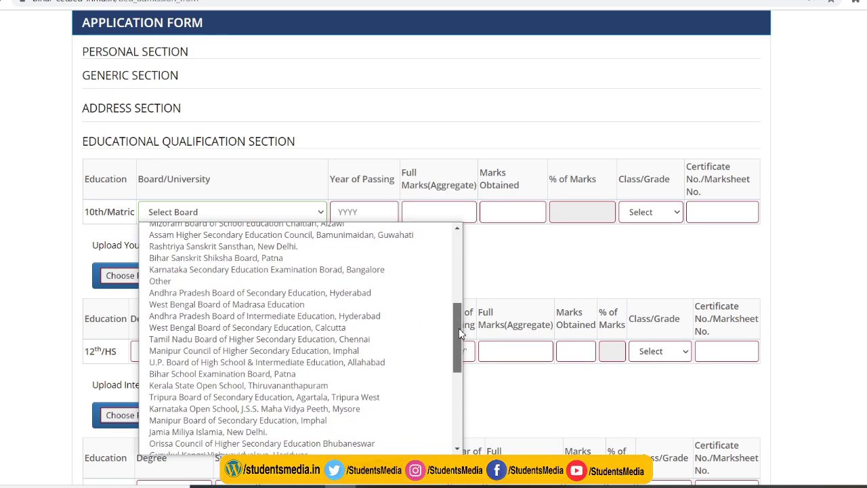
click(332, 374)
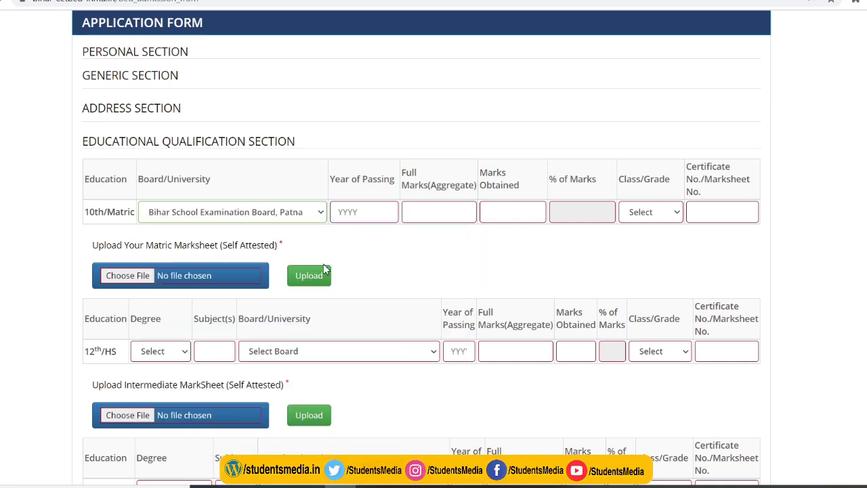
click(364, 213)
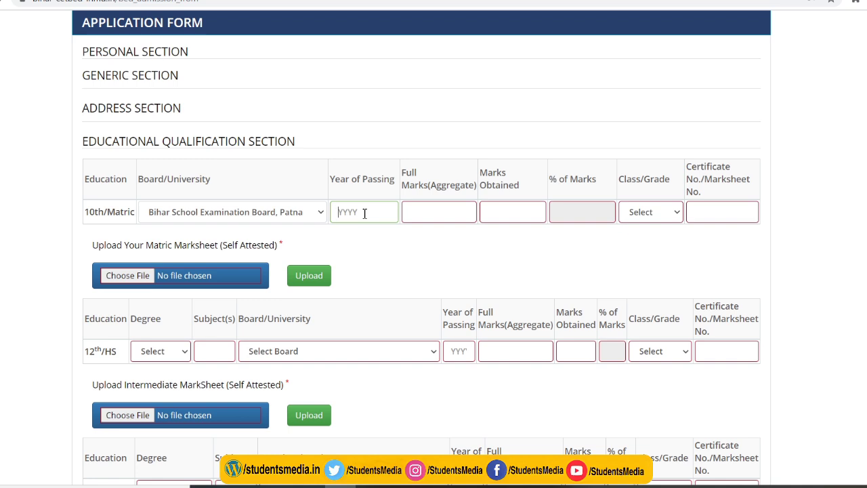
click(431, 216)
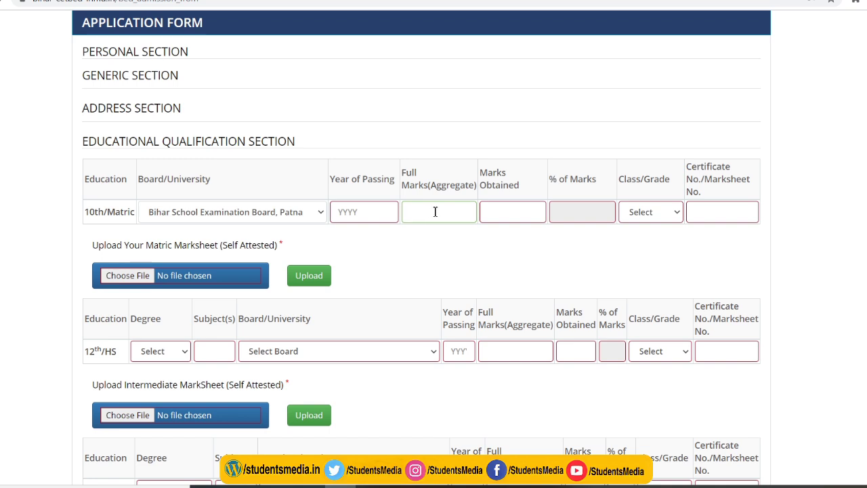
click(502, 215)
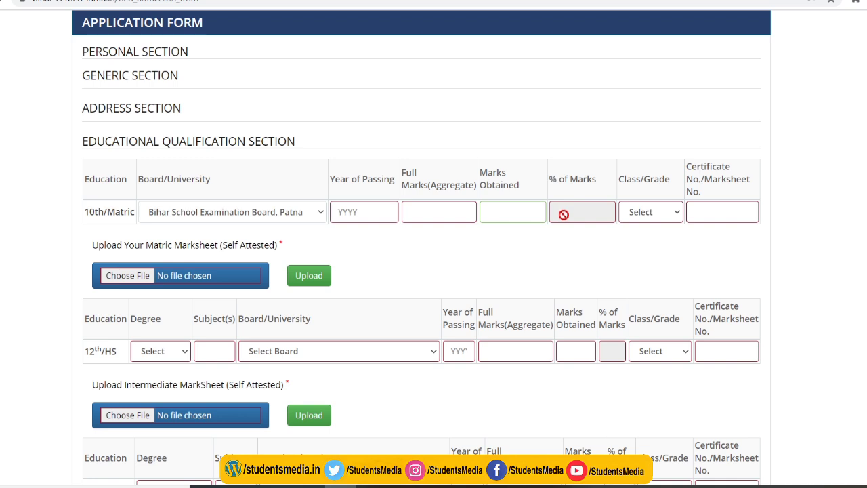
click(662, 215)
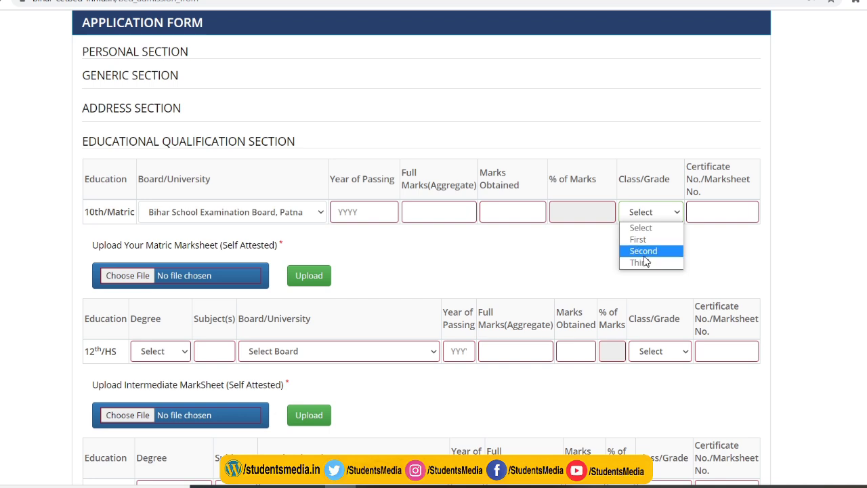
click(719, 233)
click(711, 207)
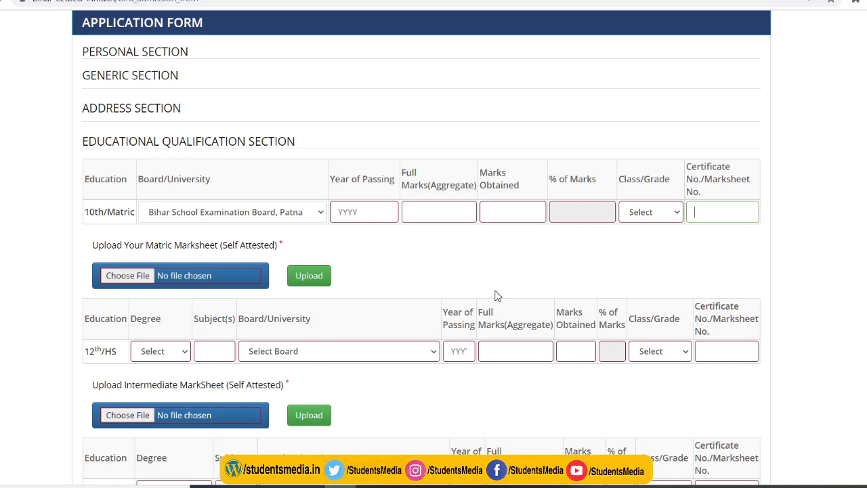
scroll(128, 283, down, 3)
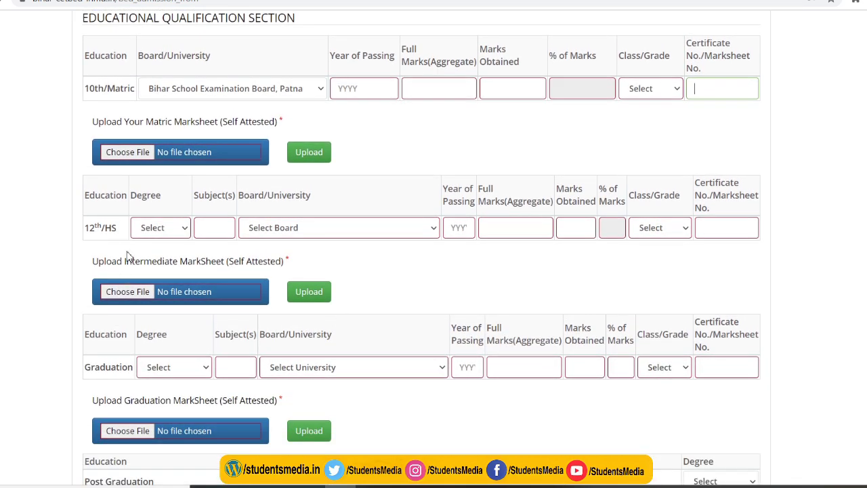
Step: In the 12th/HS row, pick Science as degree and Bihar School Examination Board, Patna as board
click(169, 231)
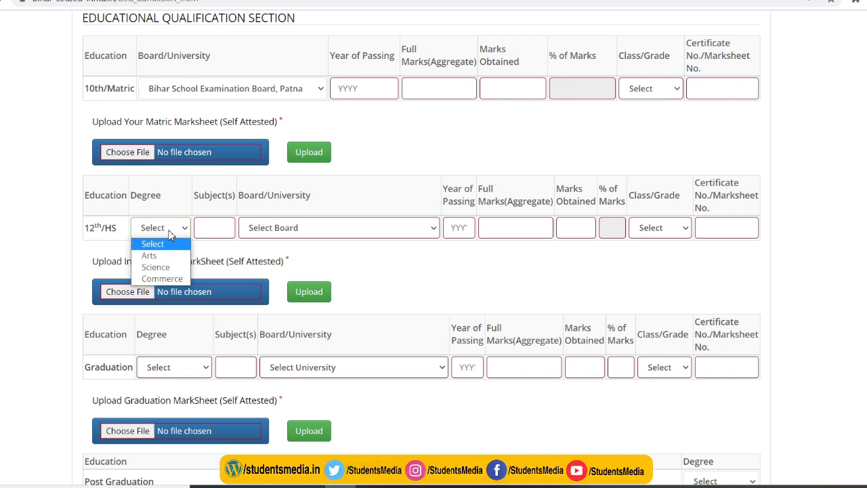
click(164, 268)
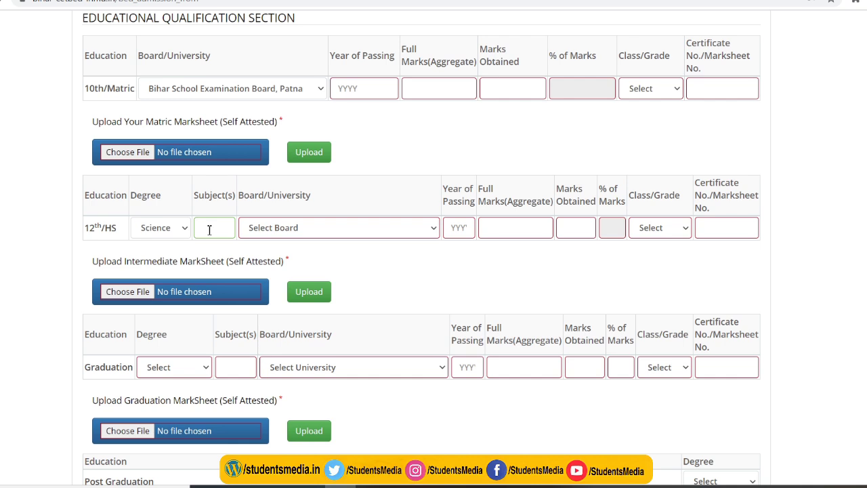
click(279, 229)
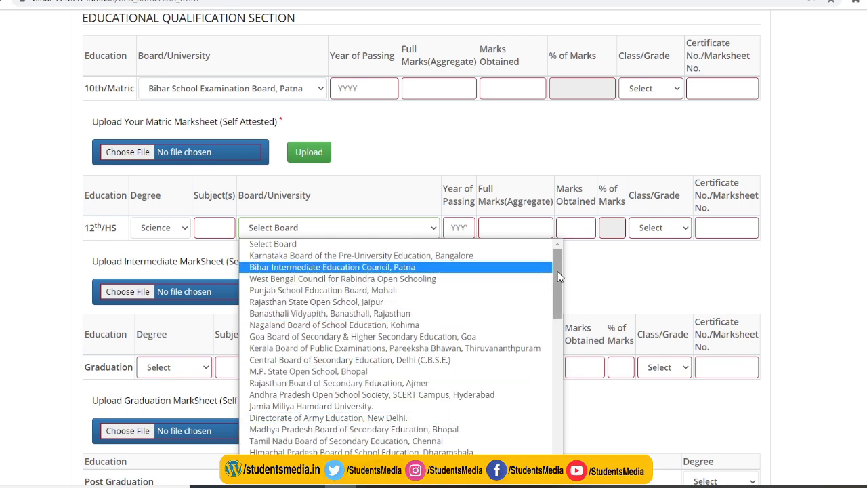
drag(557, 272, 555, 308)
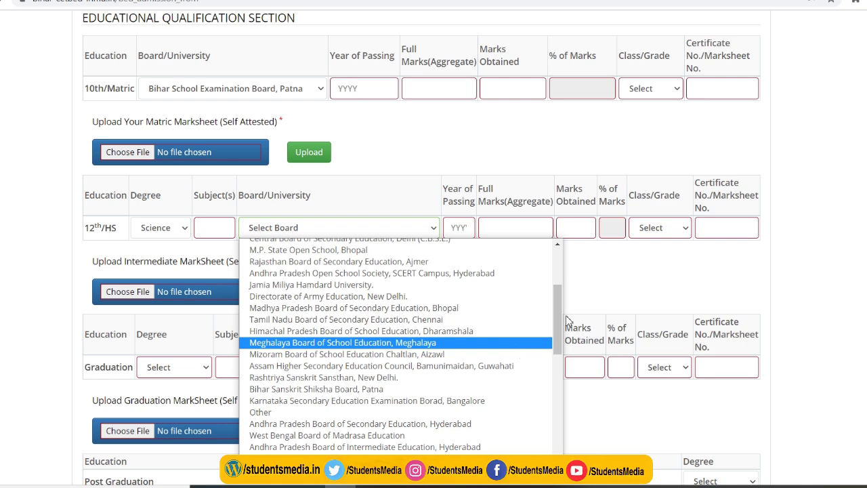
drag(559, 324, 559, 368)
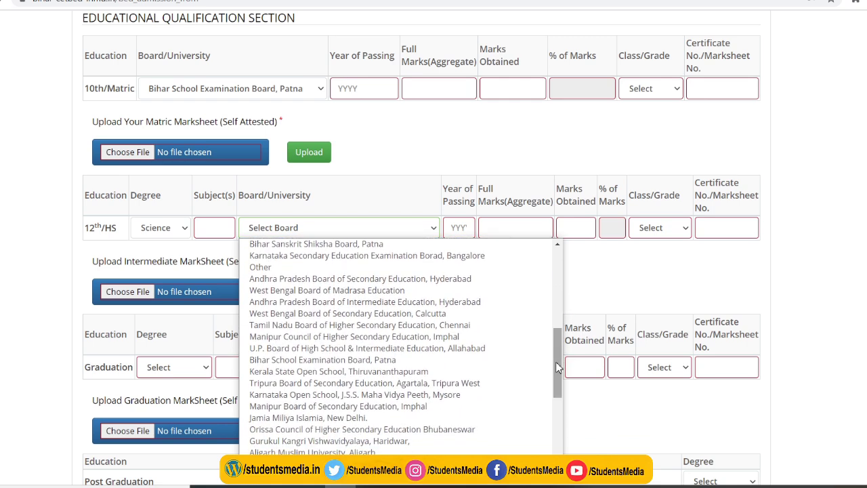
click(419, 361)
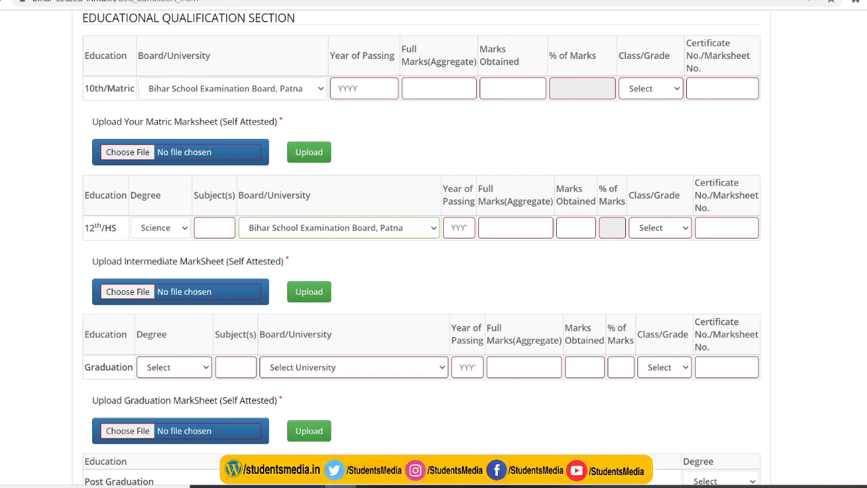
scroll(783, 234, down, 2)
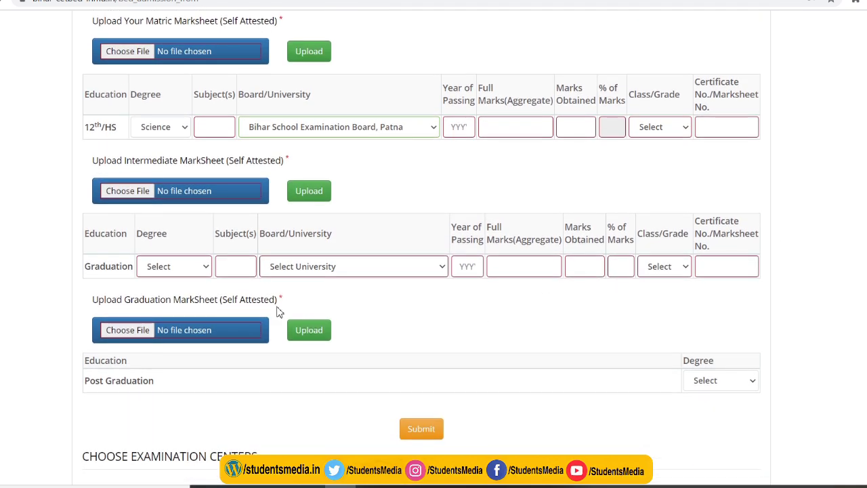
Step: In the Graduation row, select B.A. as degree and B.R. Ambedkar Bihar University as university
click(180, 270)
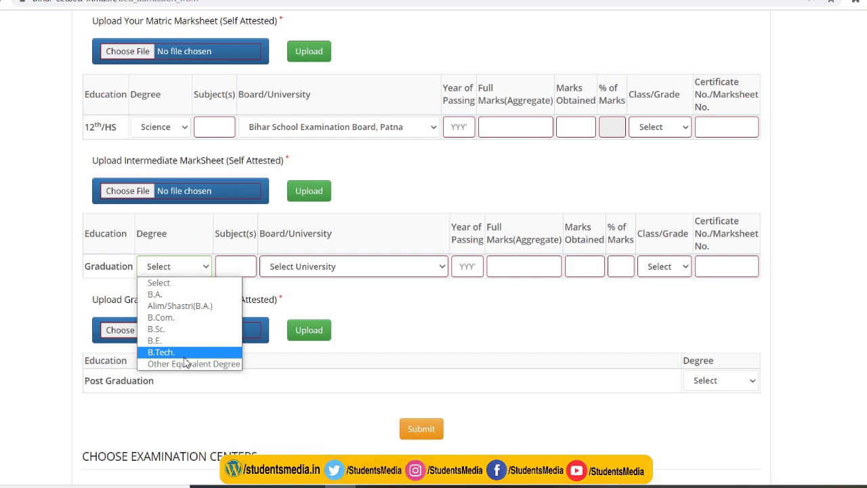
click(171, 294)
click(234, 266)
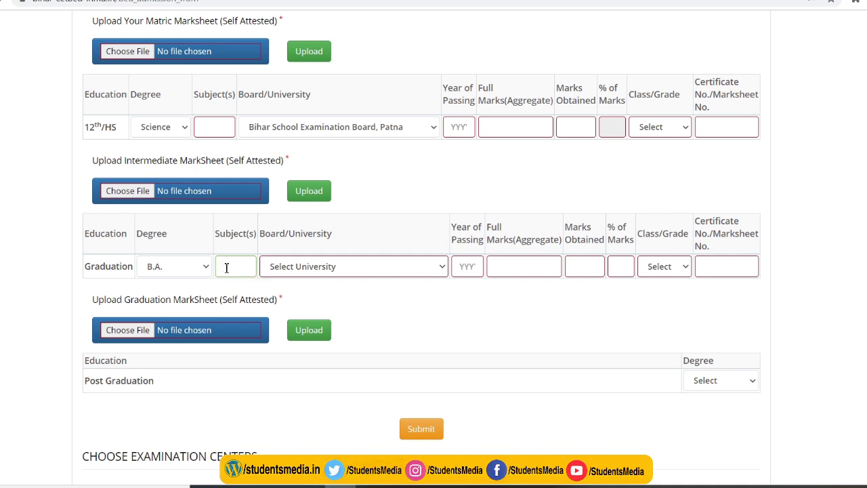
click(311, 269)
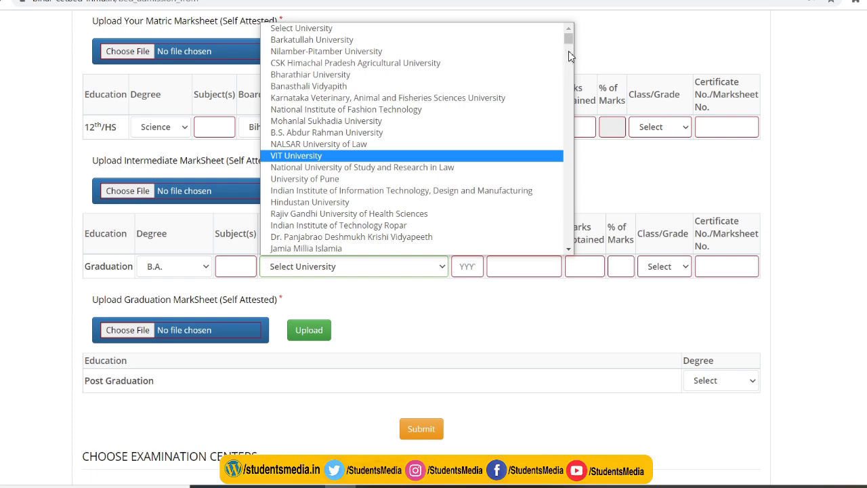
drag(568, 42, 573, 132)
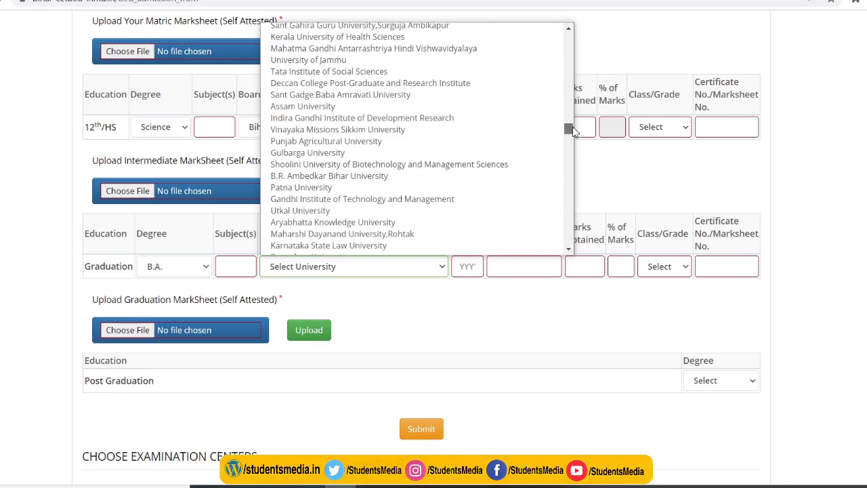
mouse_move(572, 131)
mouse_down()
mouse_move(572, 102)
mouse_move(572, 131)
mouse_up()
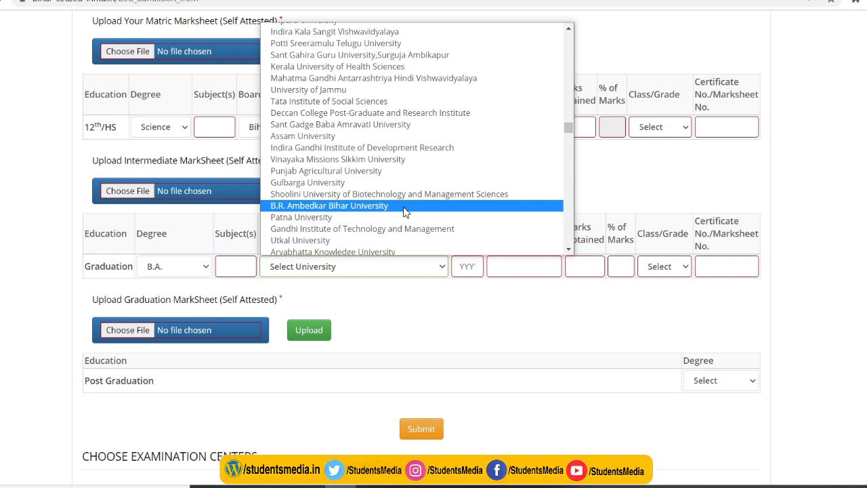
click(404, 206)
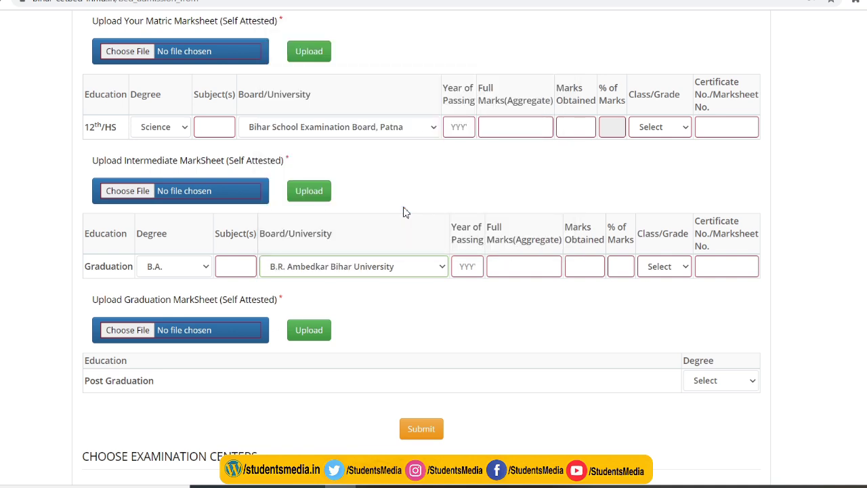
Step: Enter graduation full marks 1500 and marks obtained 800, correcting the mistyped 480
click(459, 268)
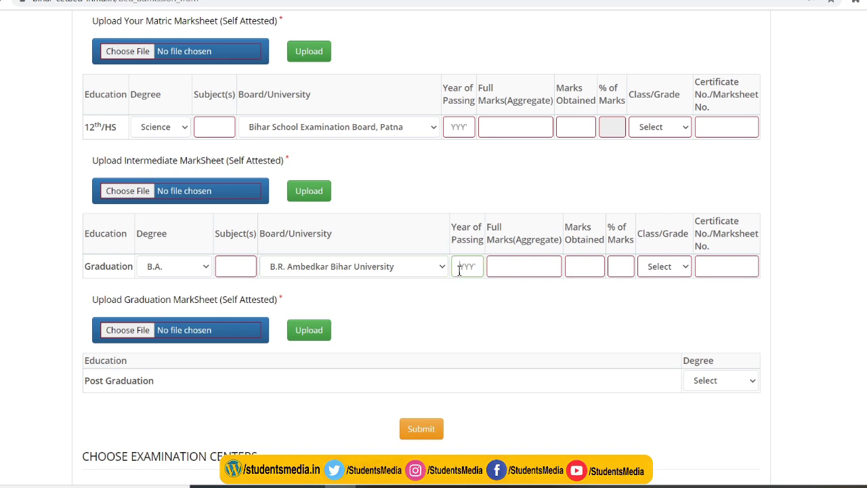
click(518, 265)
text(15)
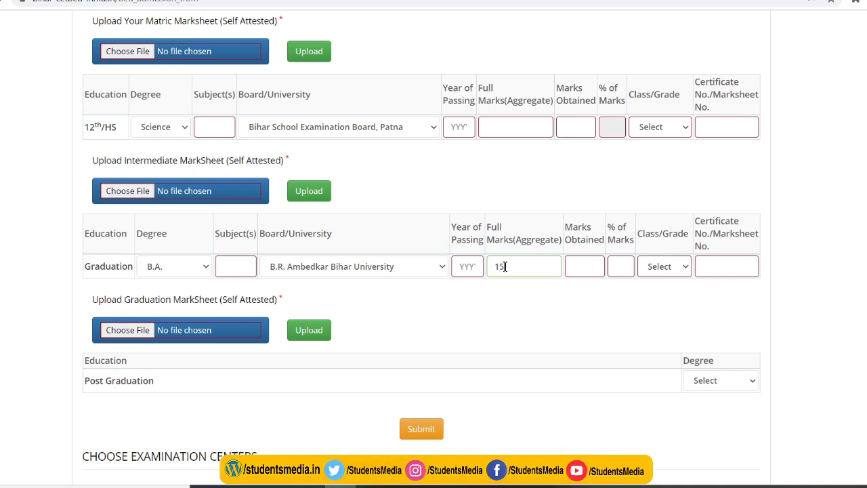
text(00)
click(588, 270)
text(480)
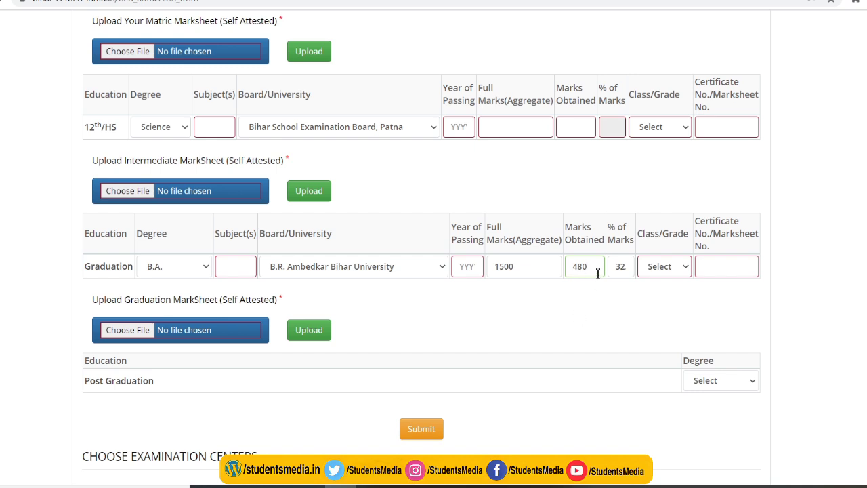
click(589, 258)
click(594, 266)
key(BackSpace)
key(BackSpace)
key(BackSpace)
text(8)
key(BackSpace)
text(800)
Step: Look over the graduation class/grade options without changing them, ending on Certificate No
click(685, 271)
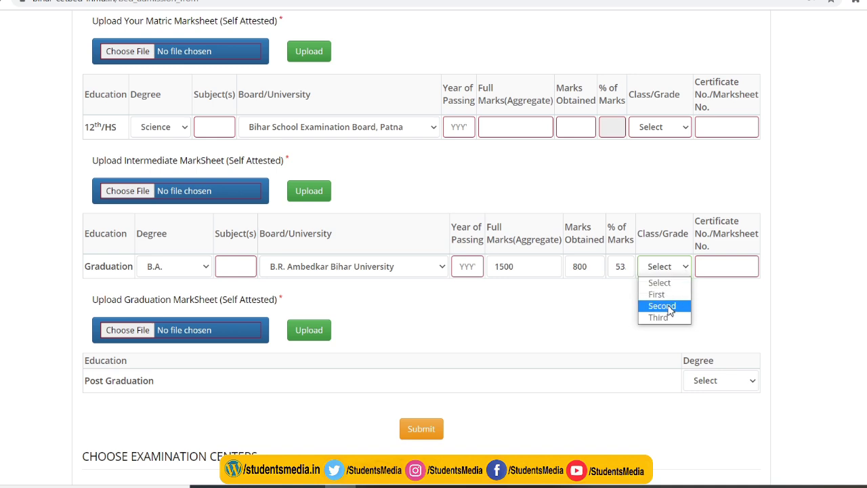
click(579, 298)
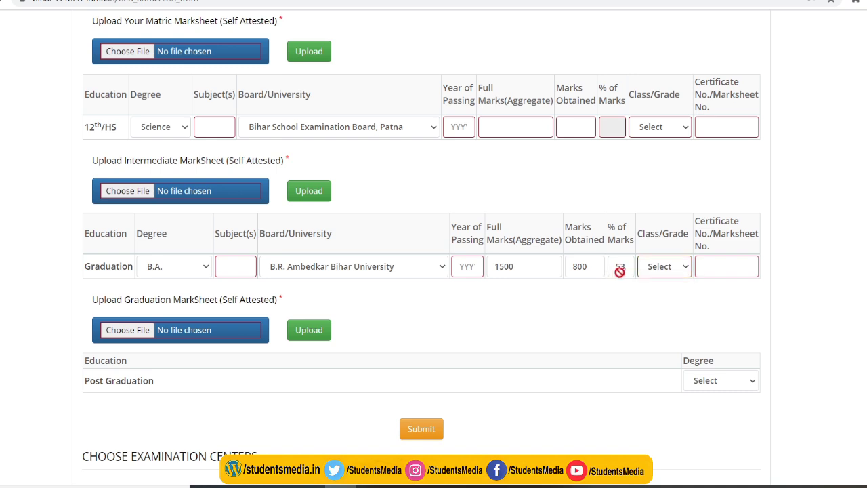
click(668, 270)
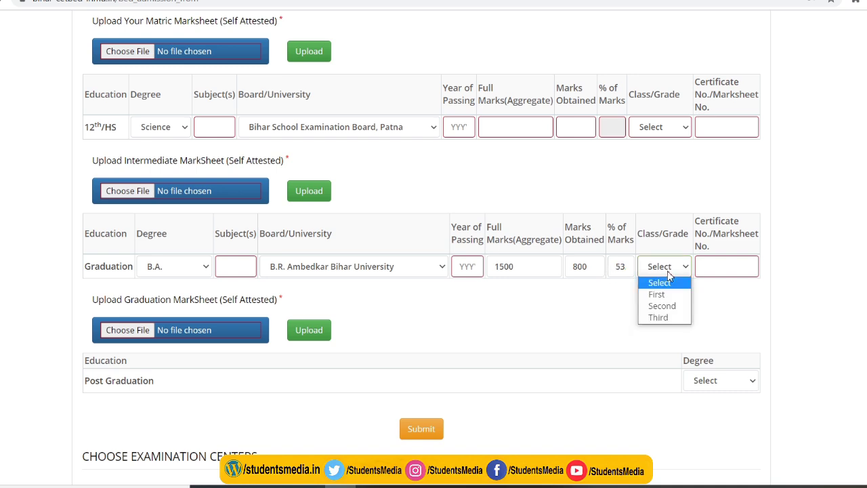
click(614, 316)
click(706, 269)
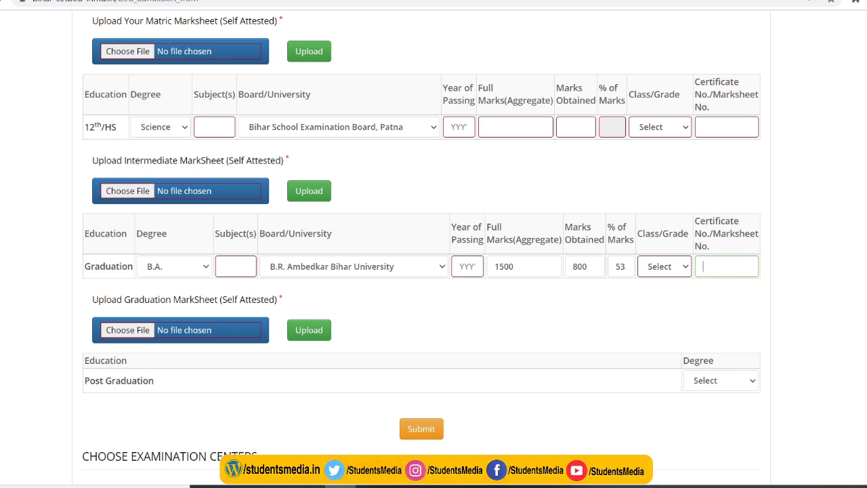
scroll(783, 288, down, 2)
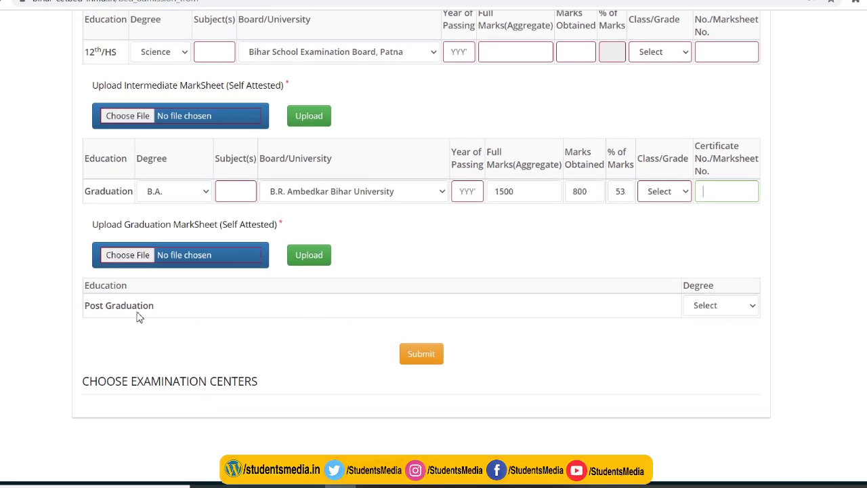
click(721, 308)
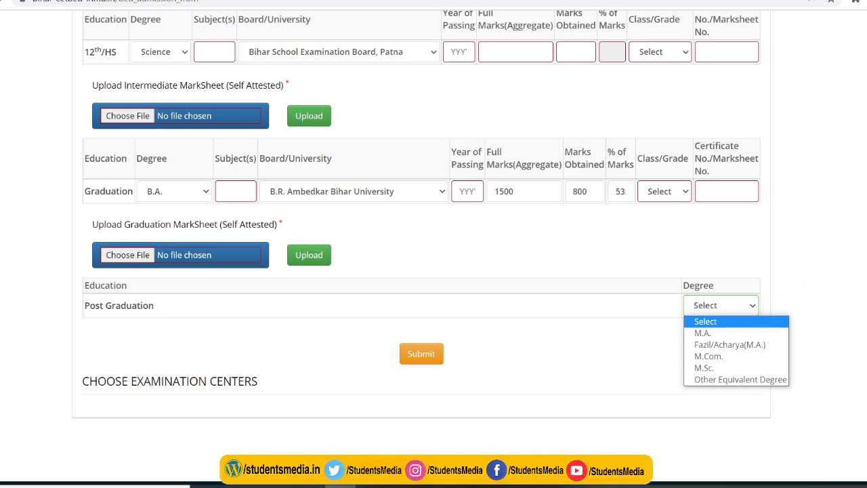
scroll(471, 199, up, 2)
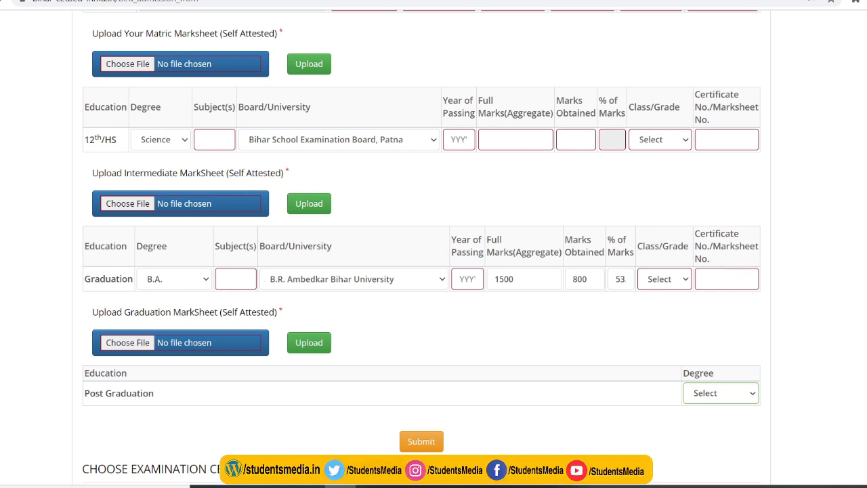
scroll(433, 271, up, 1)
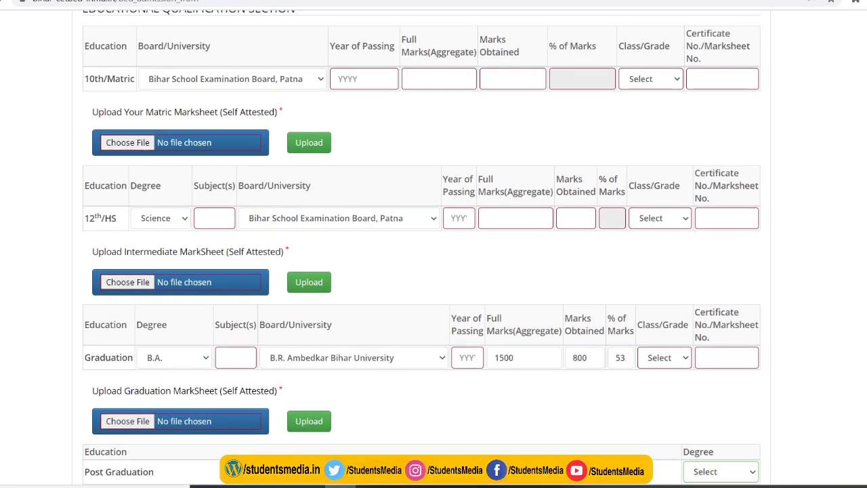
scroll(519, 196, up, 1)
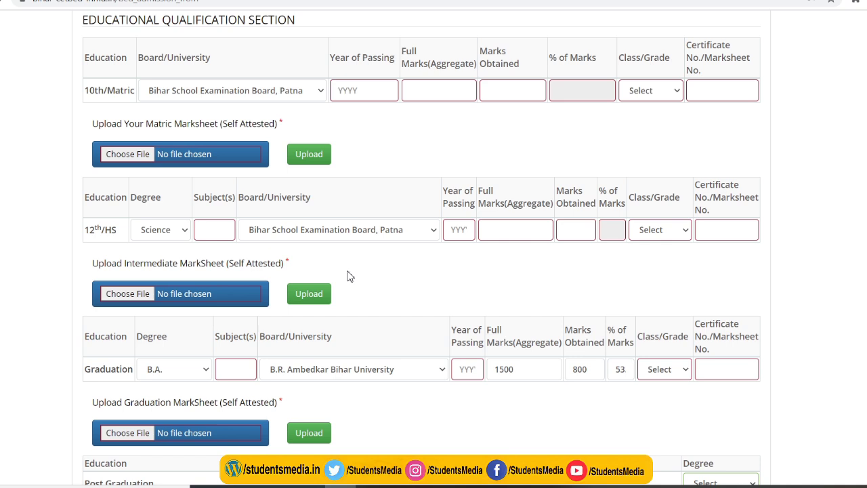
Step: Attach the scanned marksheet image to the Matric marksheet upload
click(140, 156)
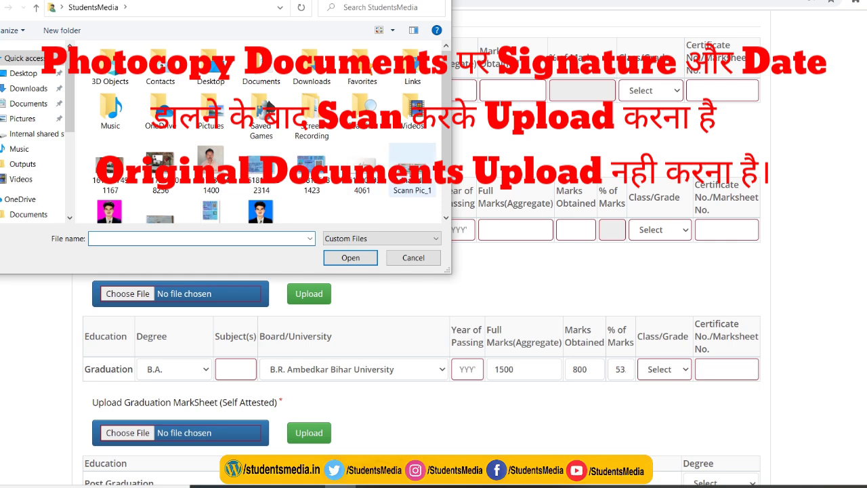
click(412, 171)
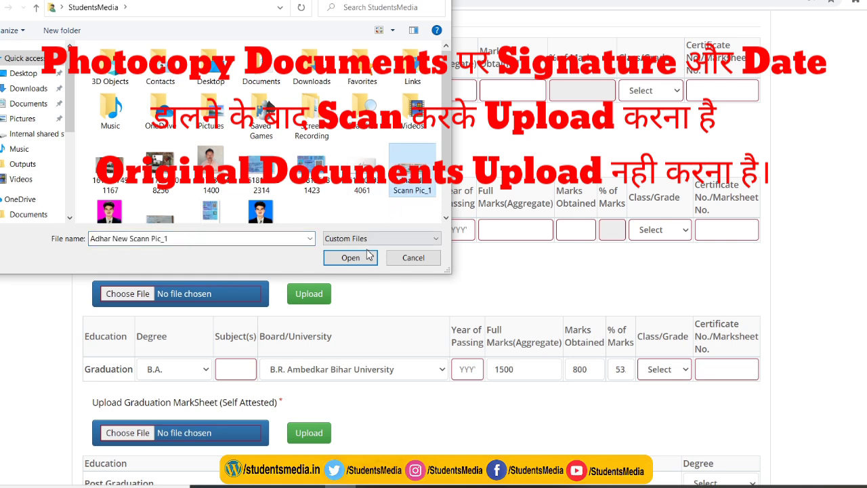
click(358, 258)
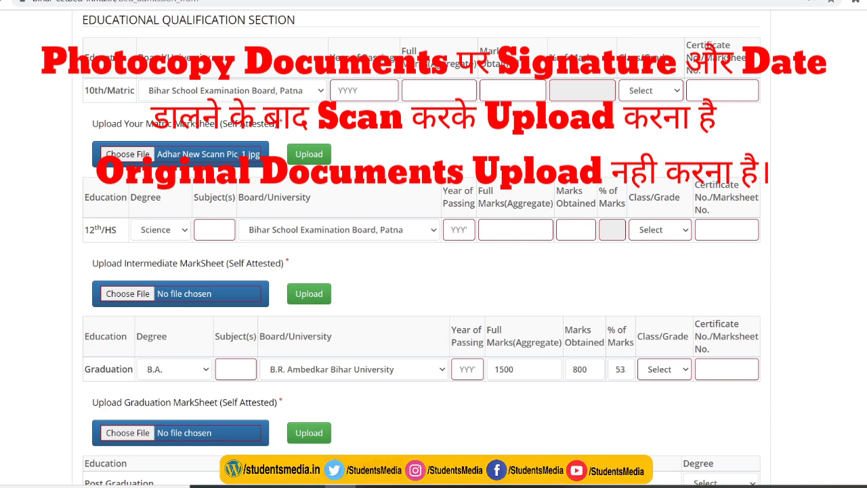
scroll(434, 244, down, 3)
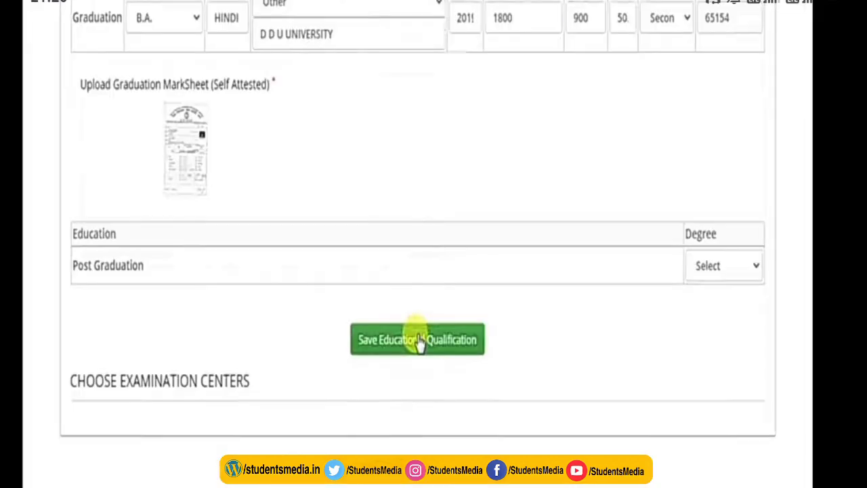
Step: Save the education qualification details and set Patna as first exam centre preference
click(417, 343)
click(535, 42)
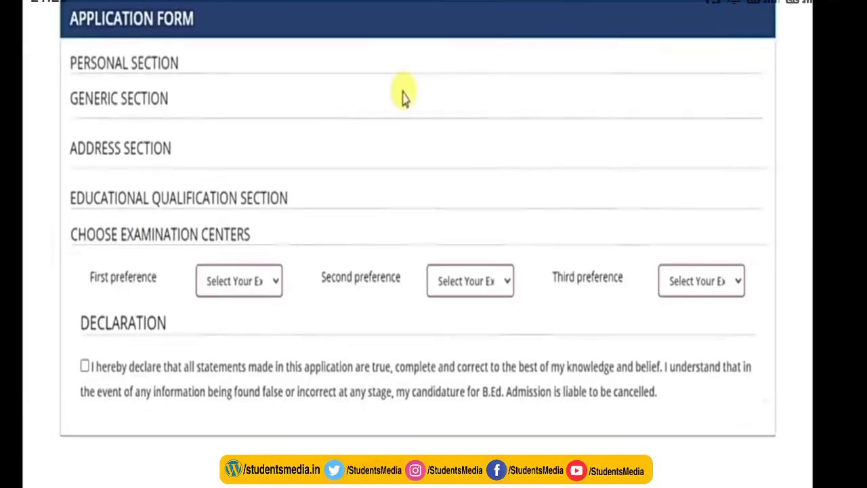
click(243, 283)
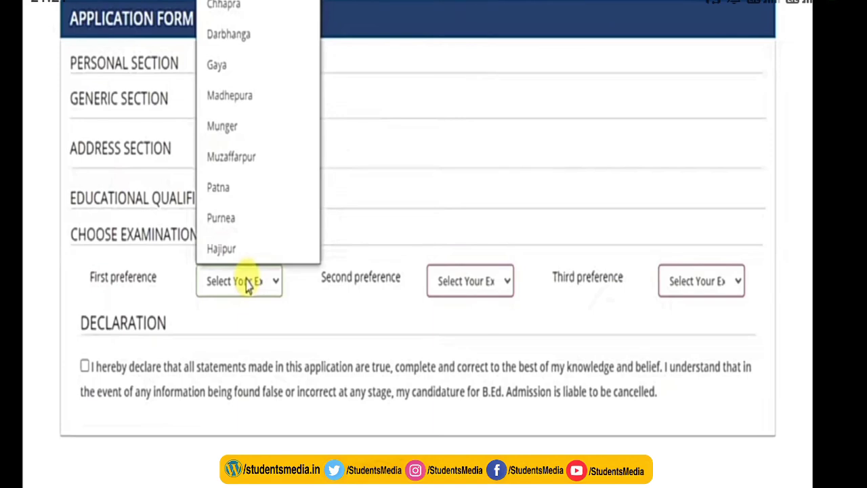
key(p)
click(247, 284)
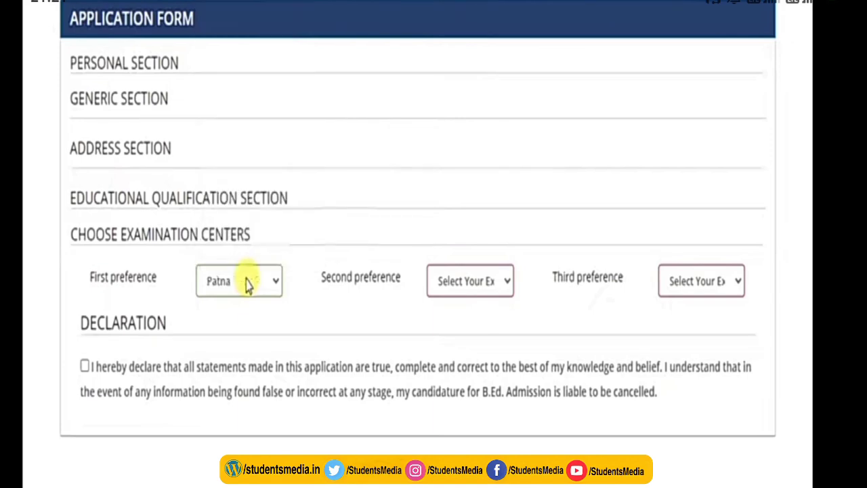
Step: Choose Muzaffarpur as second and Chhapra as third exam centre preference
click(451, 295)
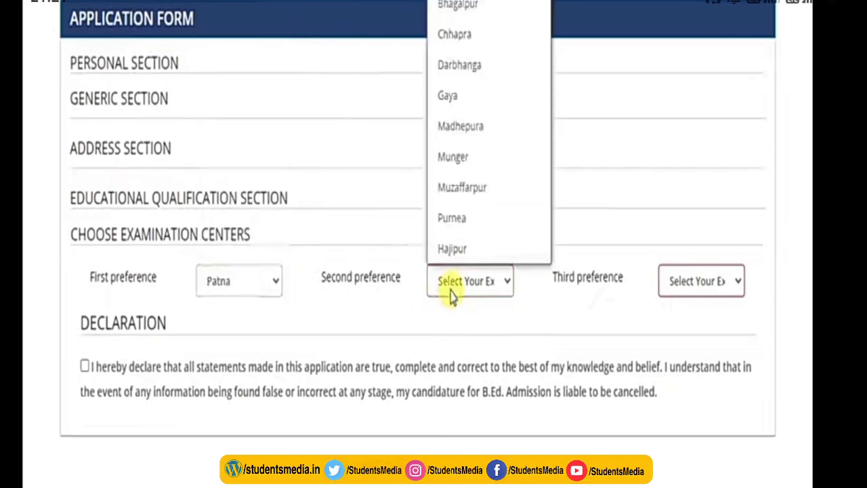
key(g)
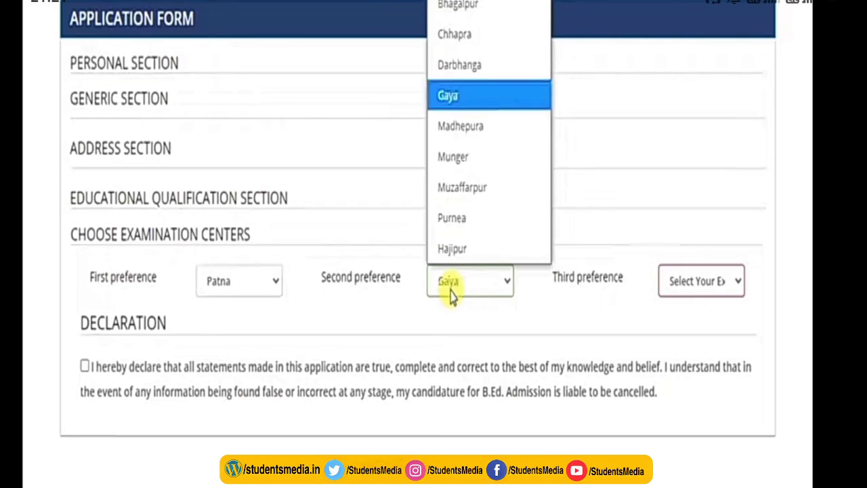
key(Down)
key(Down)
key(Down)
key(Return)
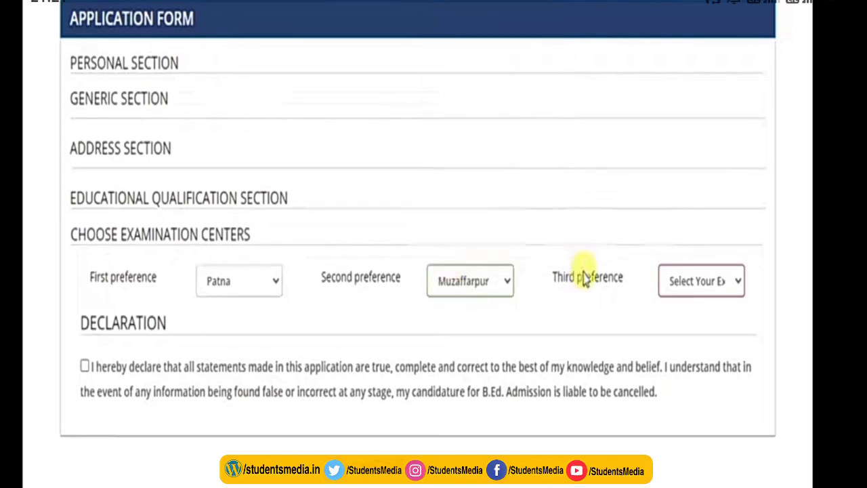
click(690, 283)
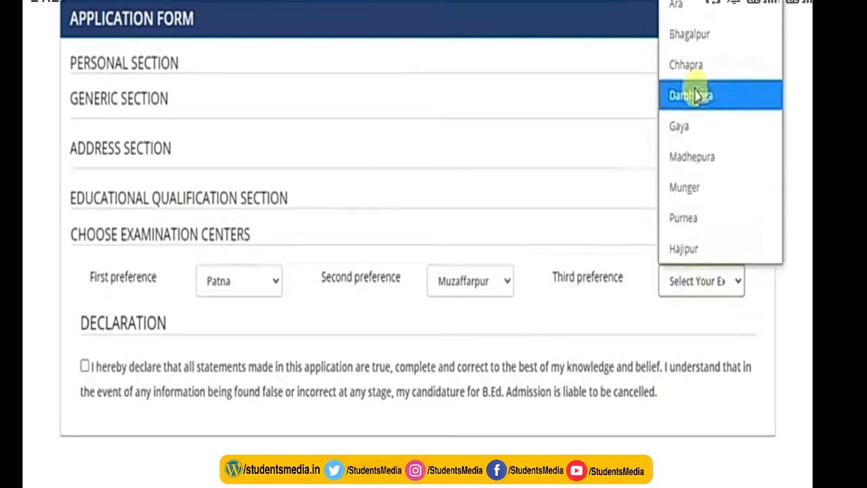
click(692, 67)
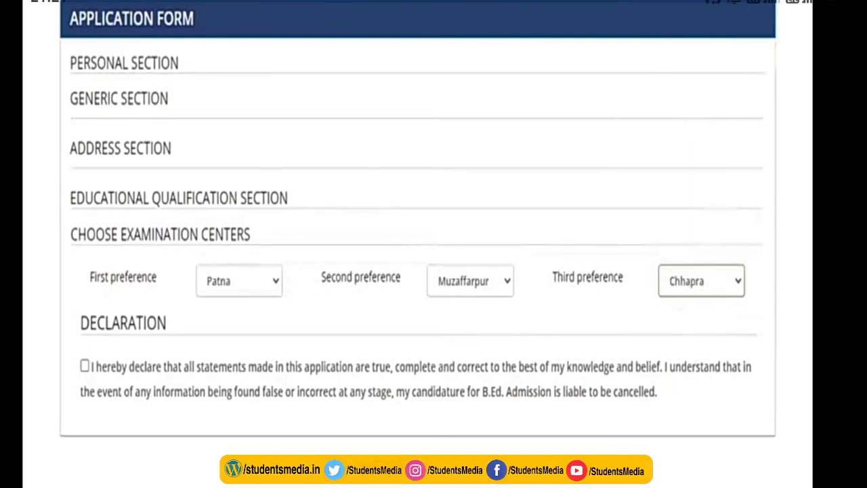
Step: Accept the declaration, confirm the chosen exam centres, and final-submit the application
click(84, 366)
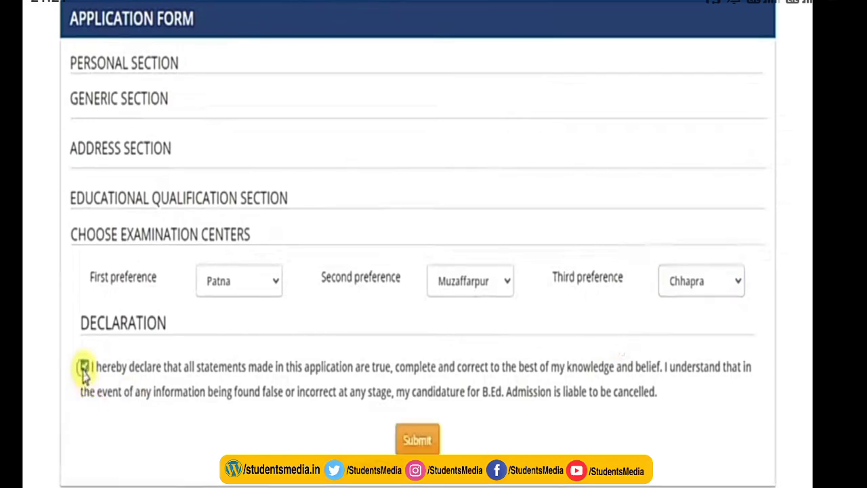
click(416, 439)
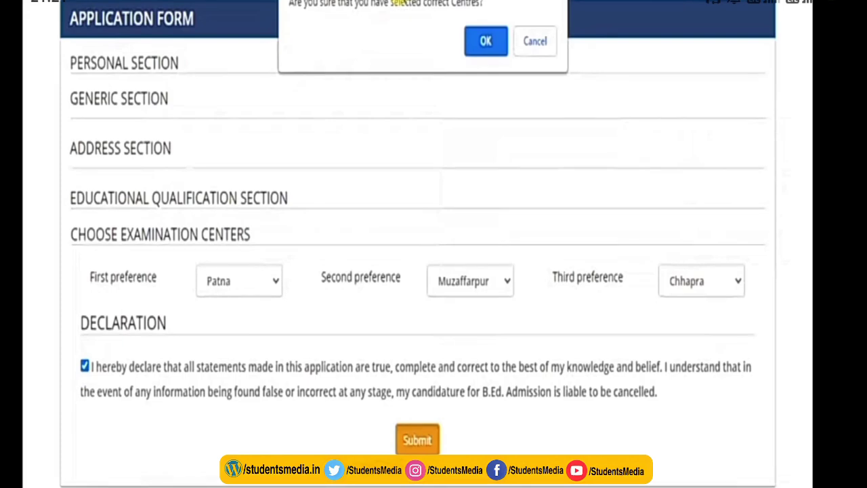
click(537, 44)
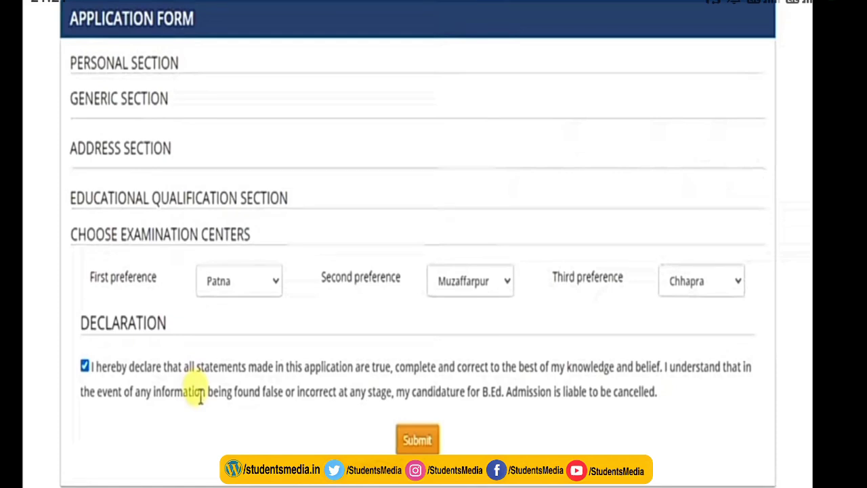
click(417, 441)
click(476, 44)
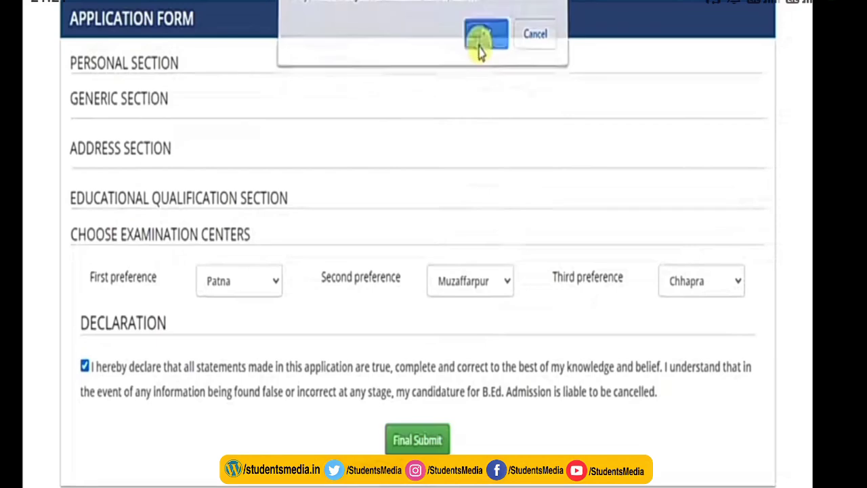
click(401, 436)
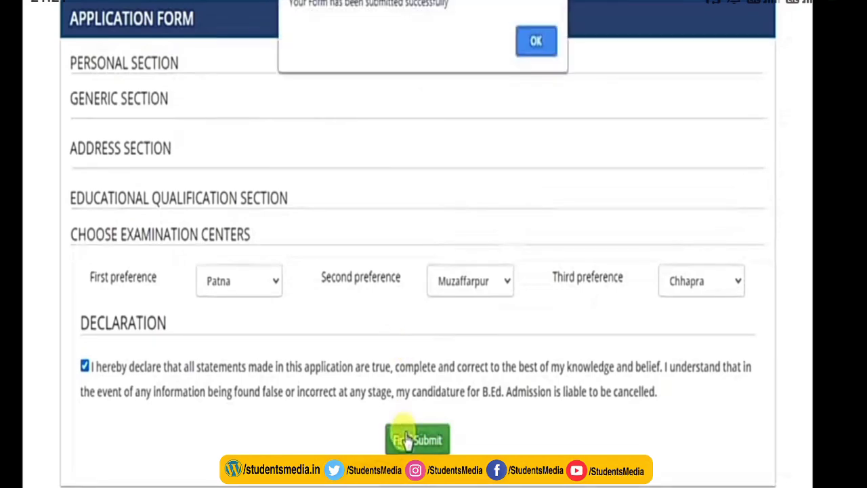
click(536, 42)
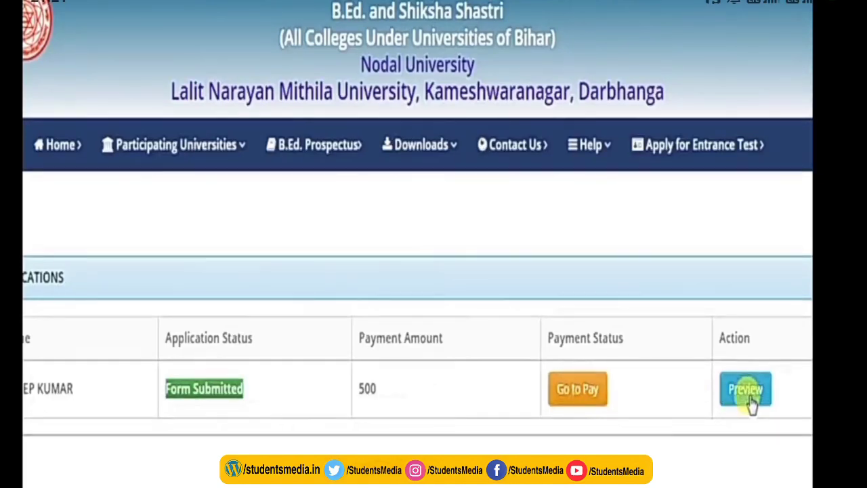
Step: Preview the submitted form, then start the fee payment via Go to Pay and accept the notice
click(745, 391)
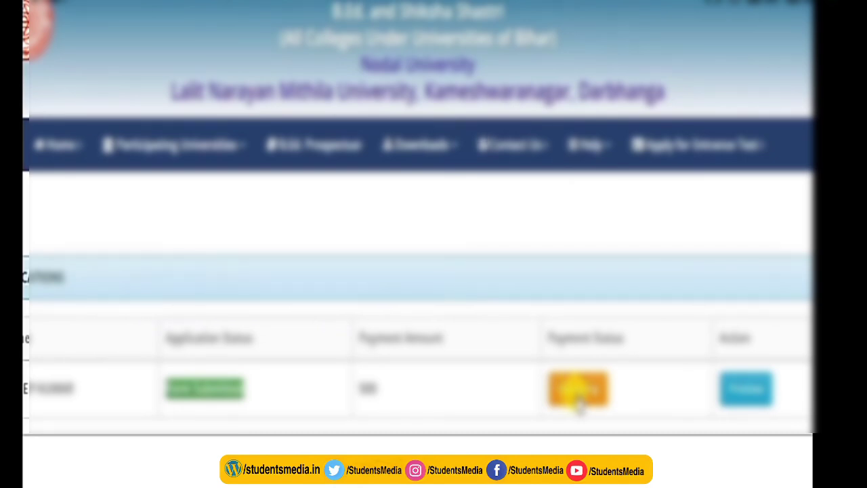
click(576, 401)
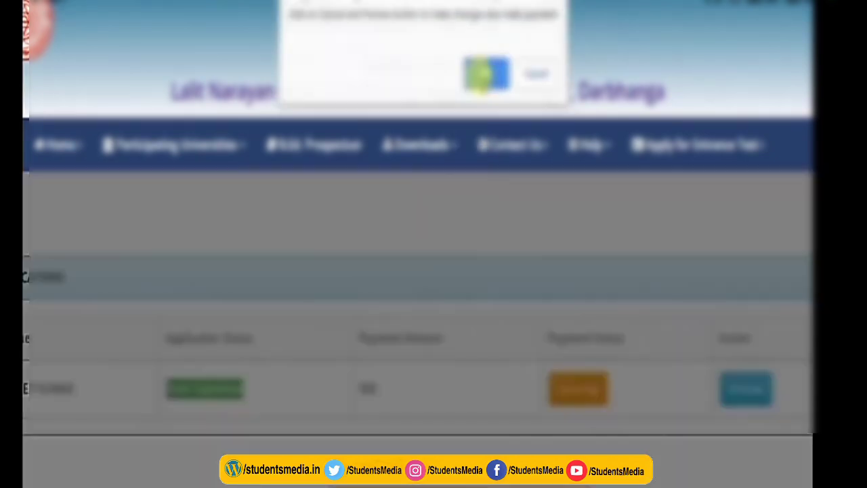
click(486, 77)
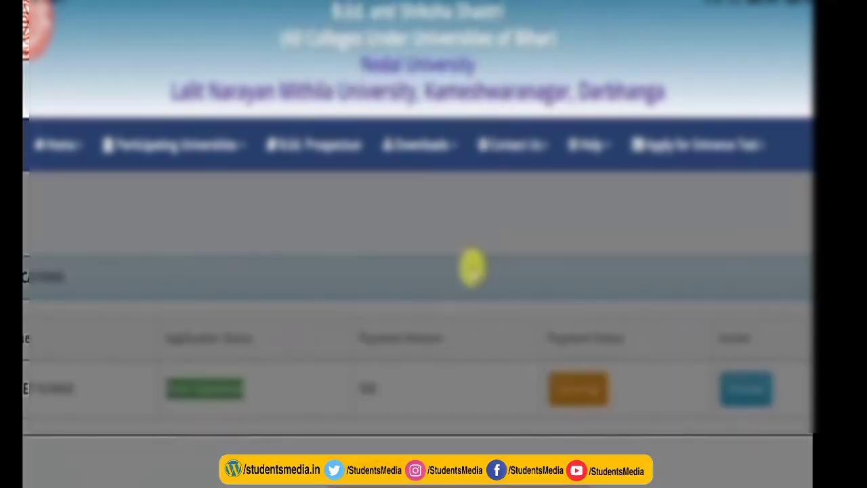